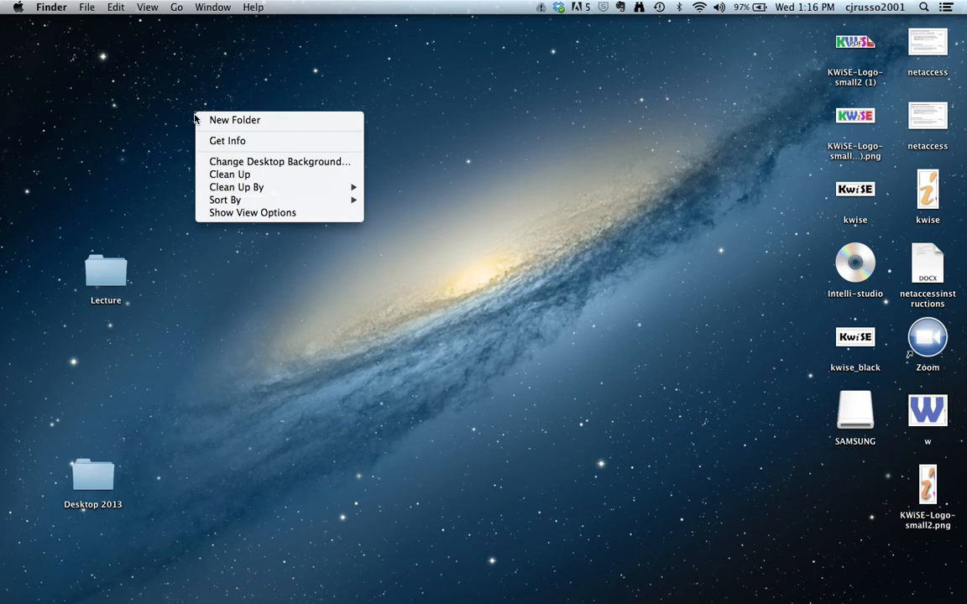
Create a desktop folder and name it 'Prism Videos'.
left_click(216, 124)
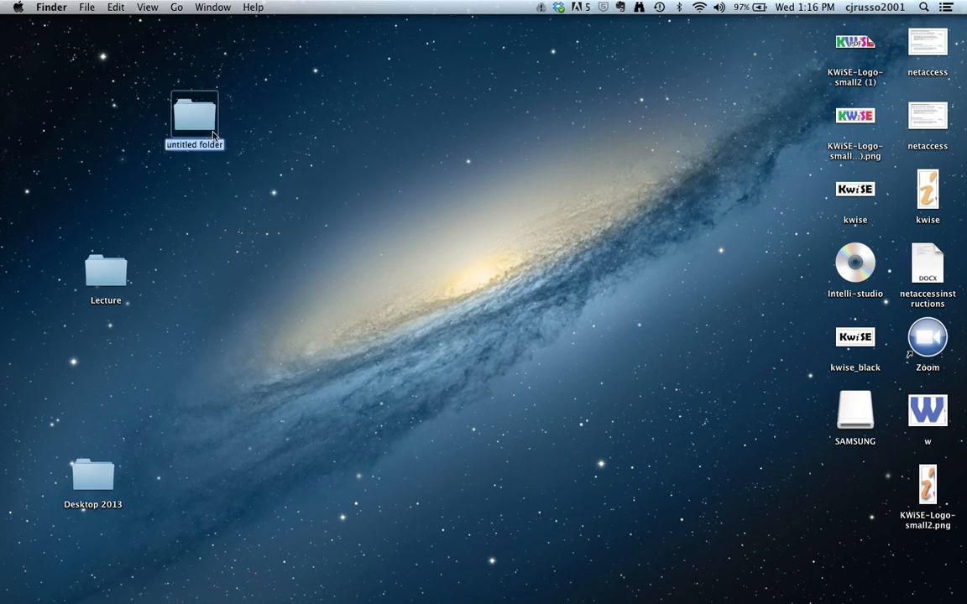
type("Pris")
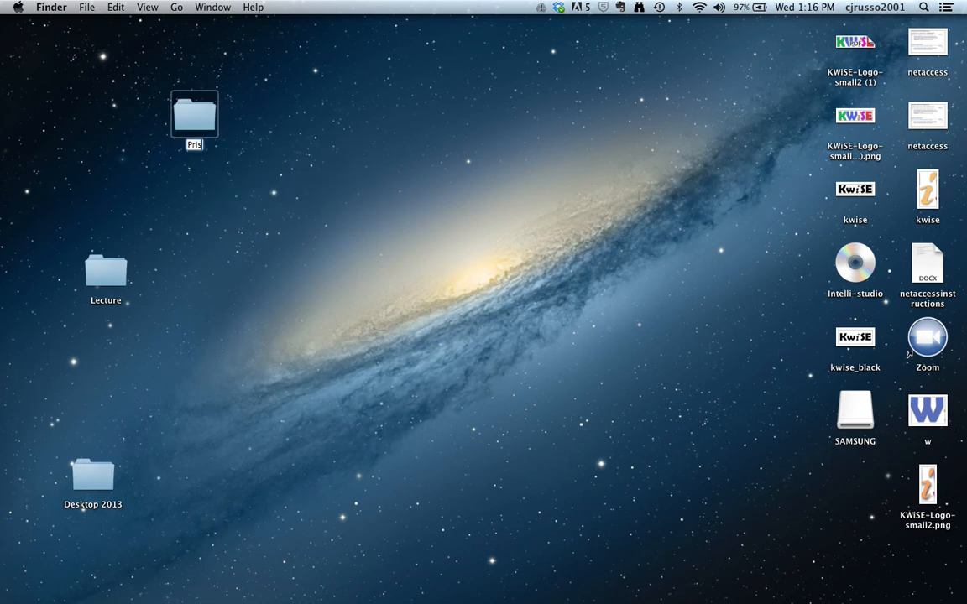
type("m Videos")
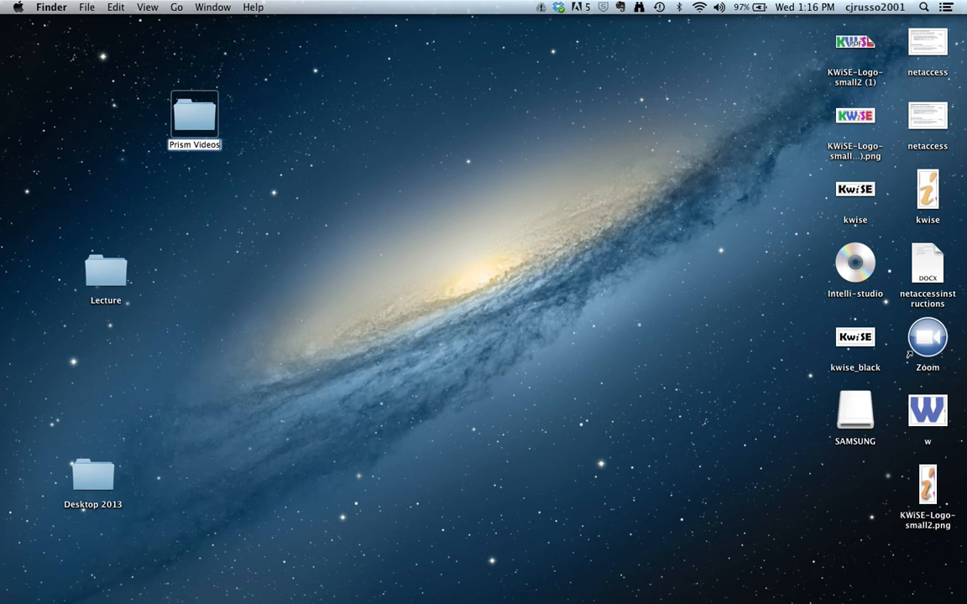
left_click(222, 176)
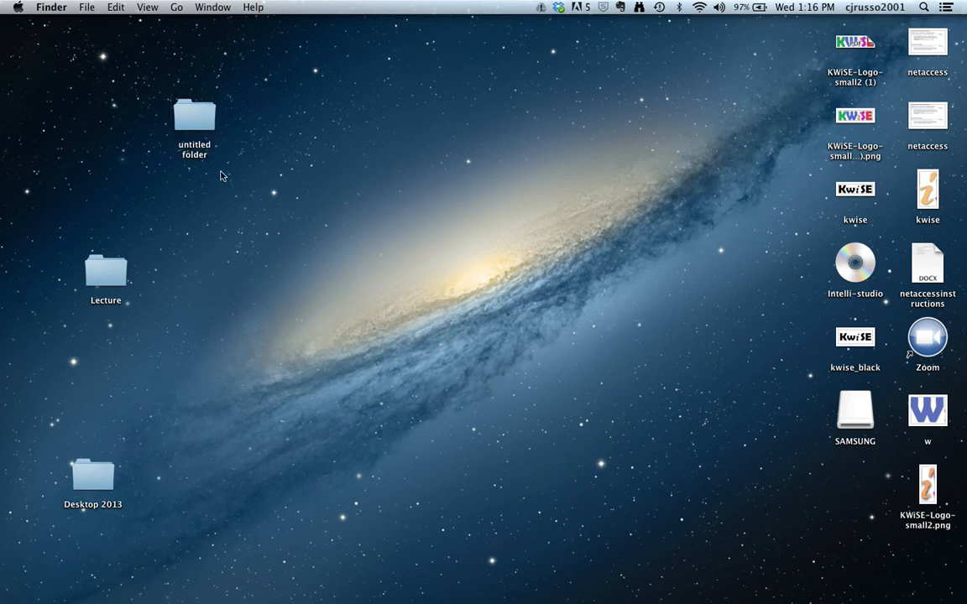
left_click(198, 122)
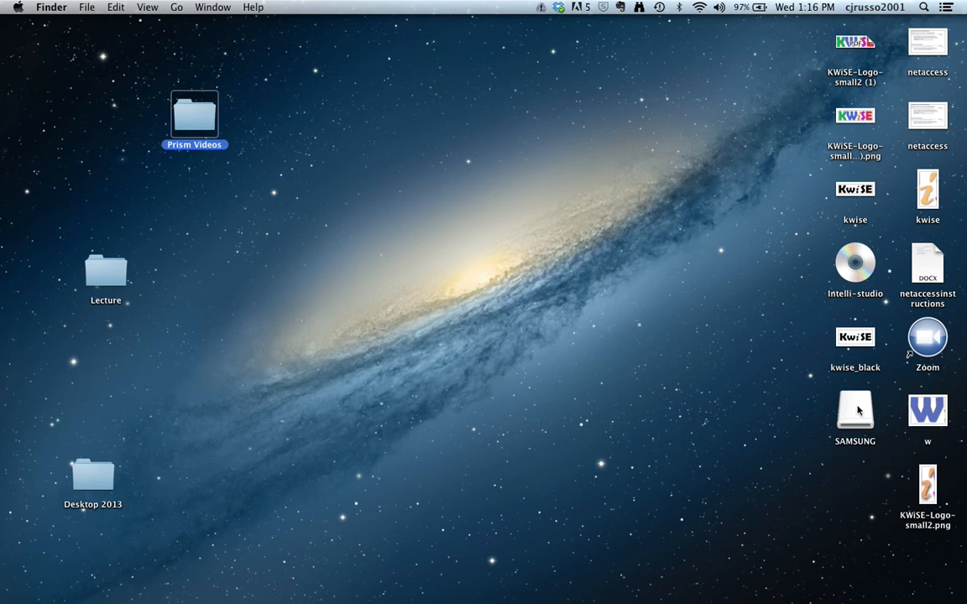
left_click(479, 241)
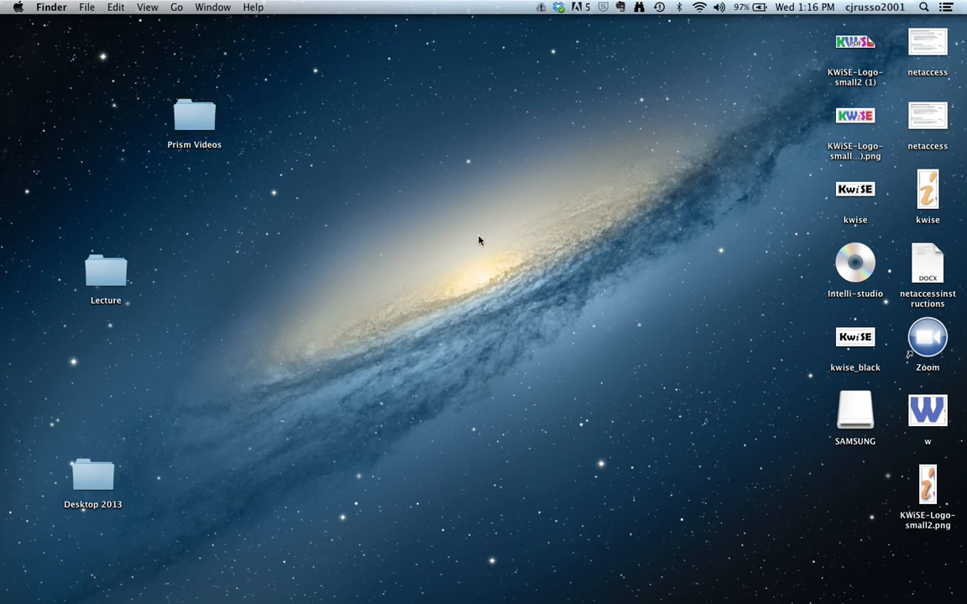
Browse from the home folder to the SAMSUNG camera's VIDEO > 100VIDEO folder.
left_click(176, 7)
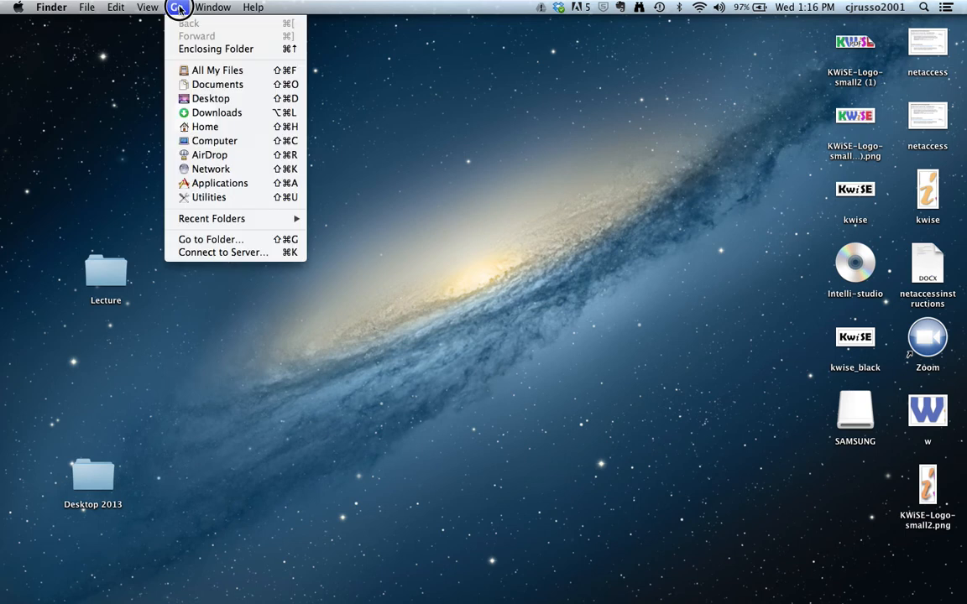
left_click(198, 126)
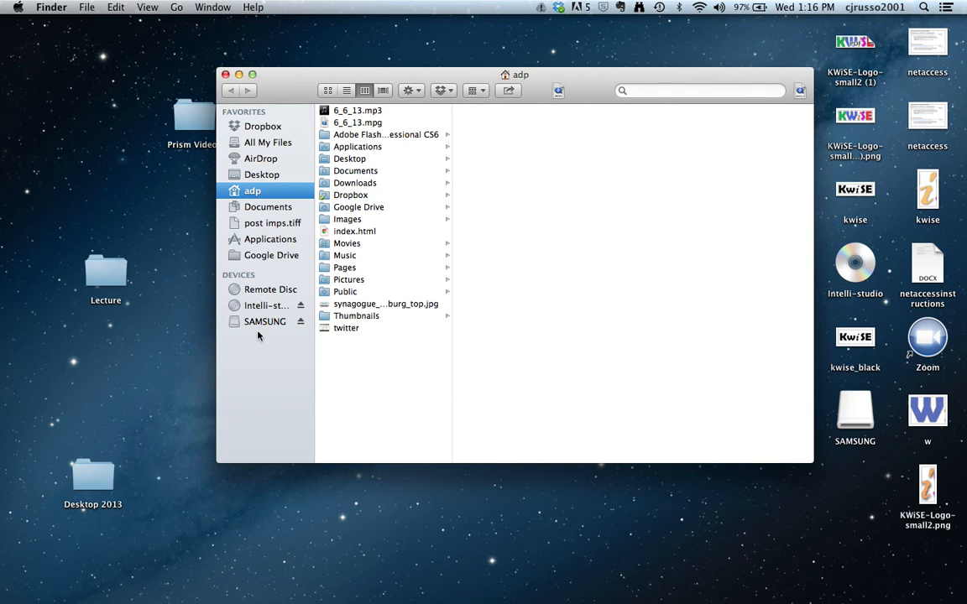
left_click(263, 325)
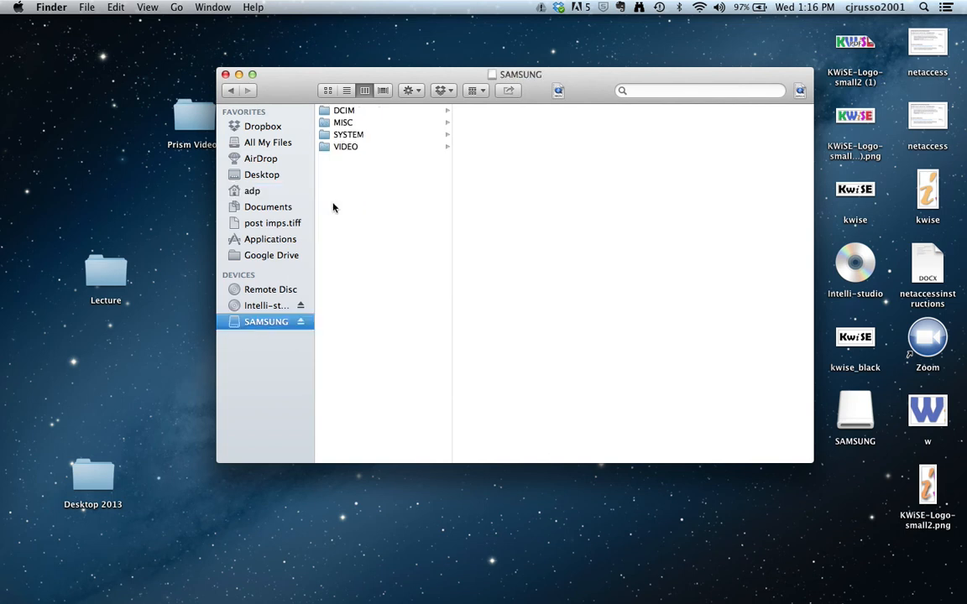
left_click(355, 147)
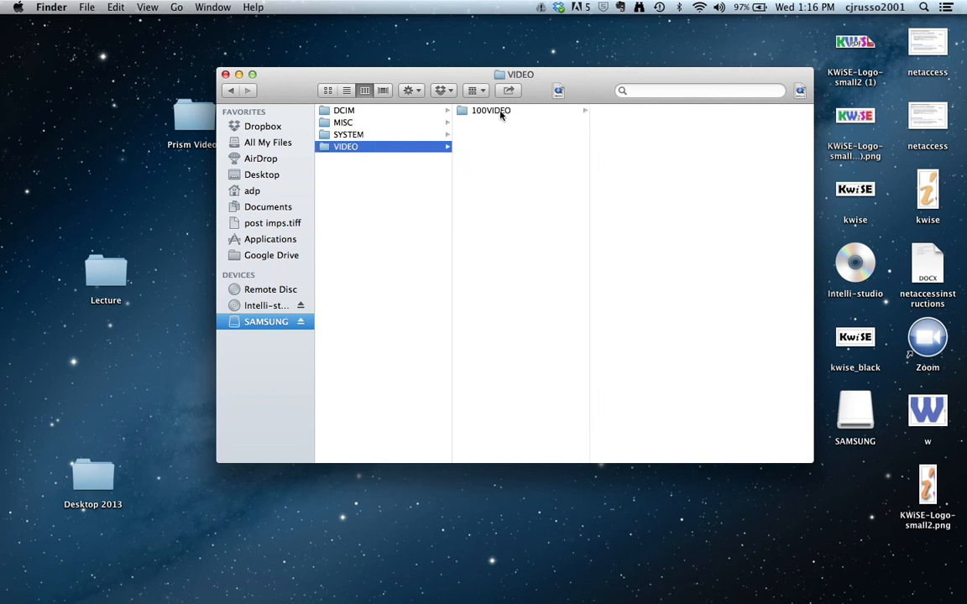
left_click(501, 112)
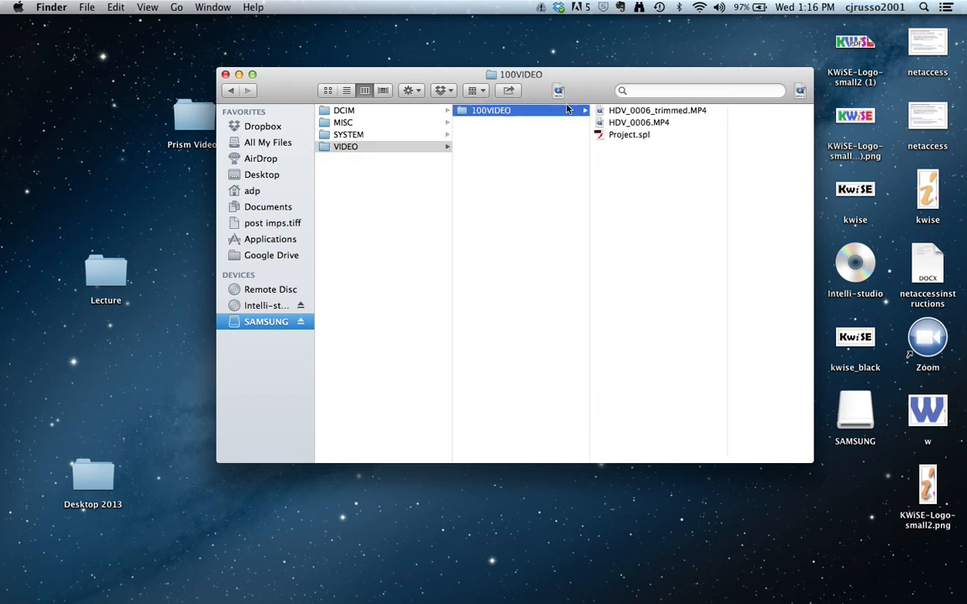
Copy HDV_0006_trimmed.MP4 into the Prism Videos folder and open that folder.
left_click(636, 113)
left_click_drag(596, 73, 692, 73)
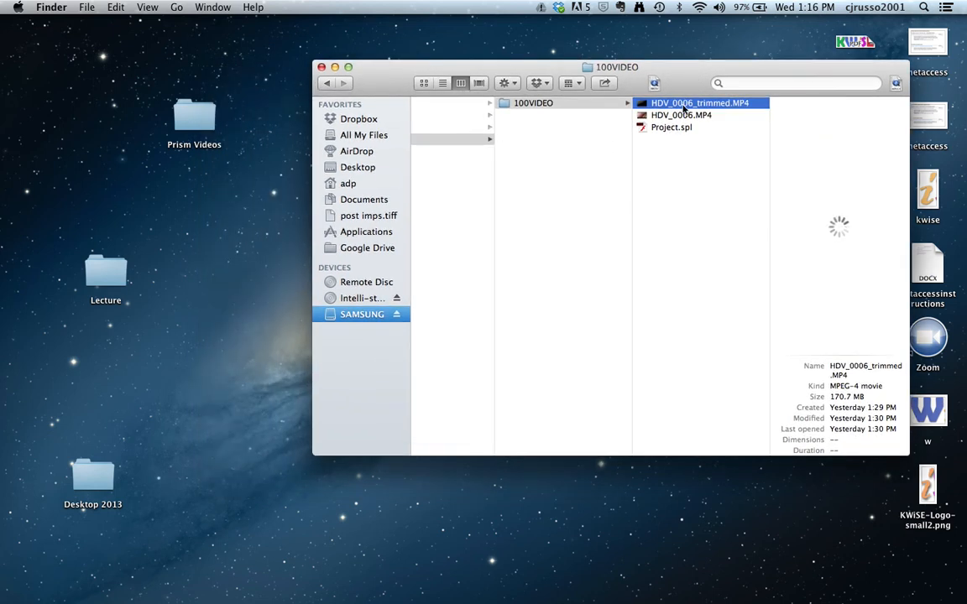
left_click_drag(685, 106, 194, 118)
left_click(194, 118)
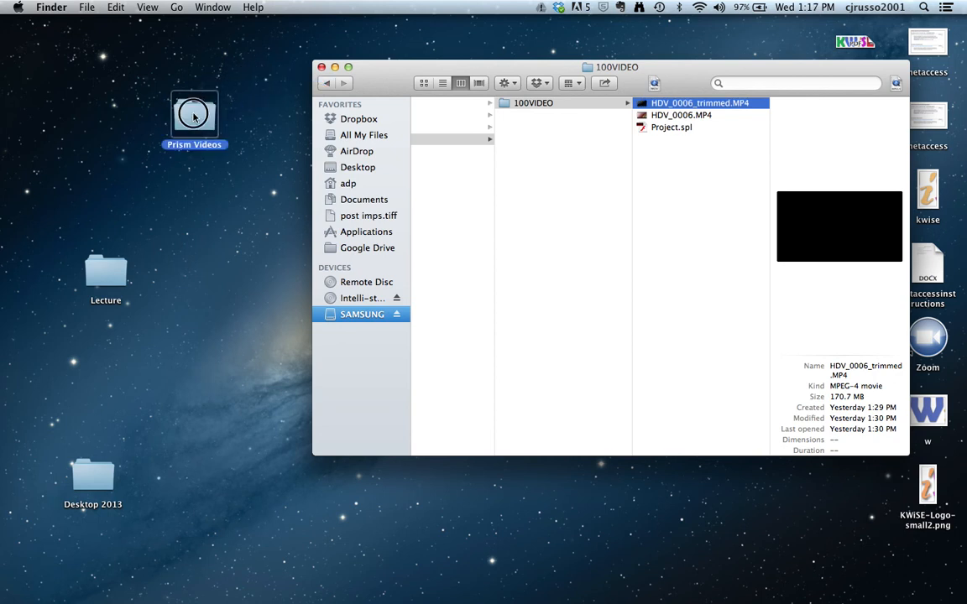
double_click(194, 117)
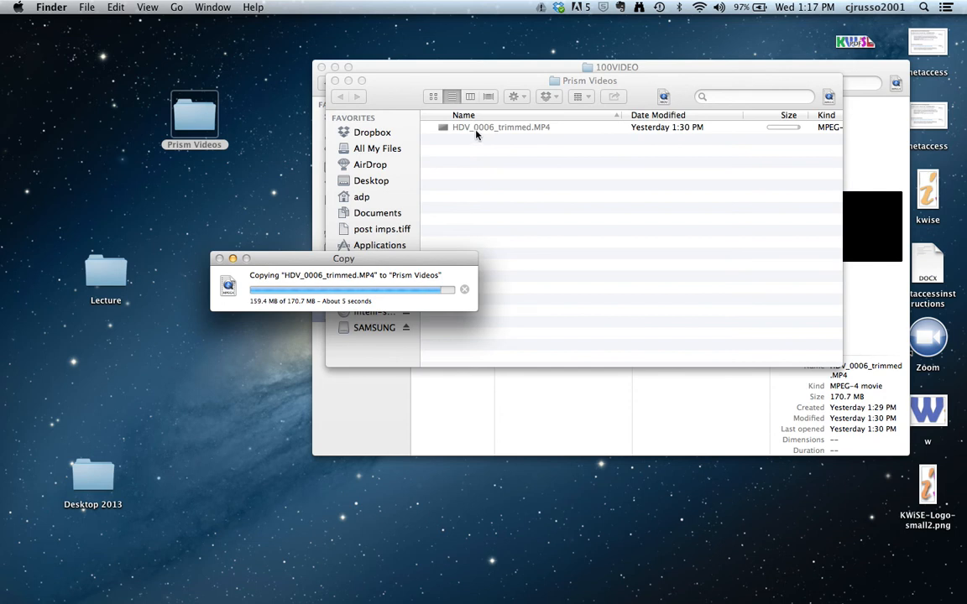
Rename the copied clip to BIOlesson106.MP4.
left_click(471, 129)
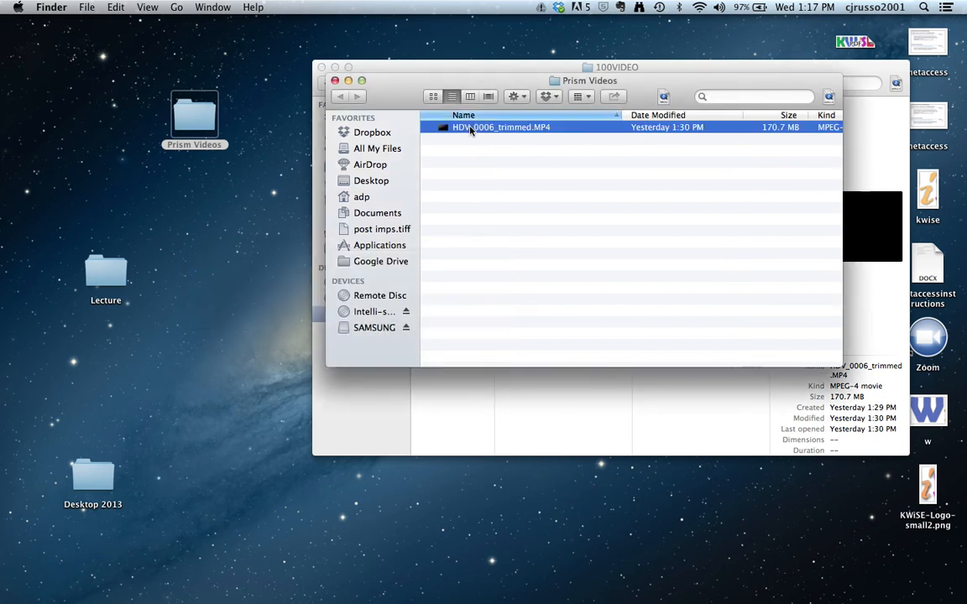
left_click(471, 129)
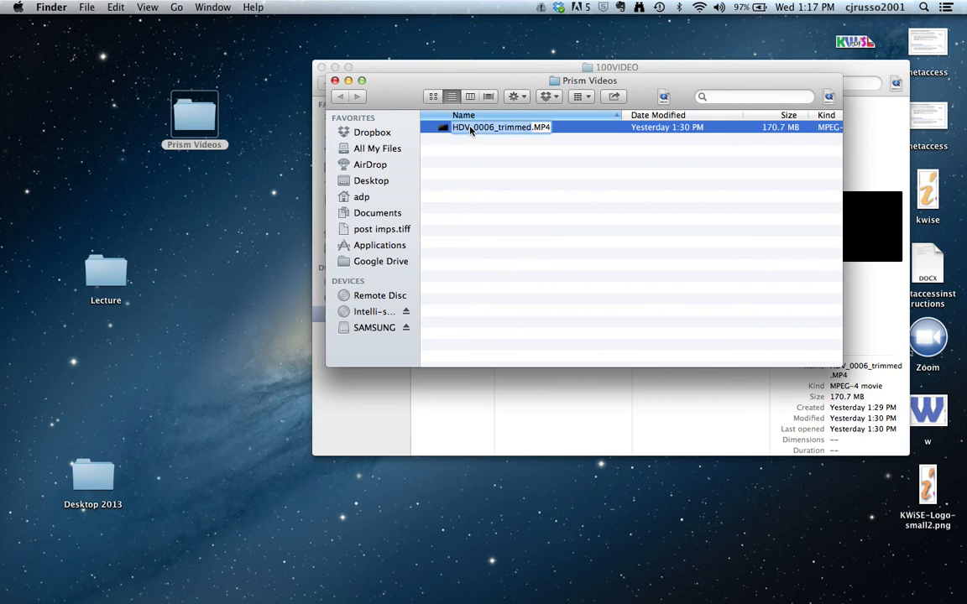
key("BackSpace")
type("BIO")
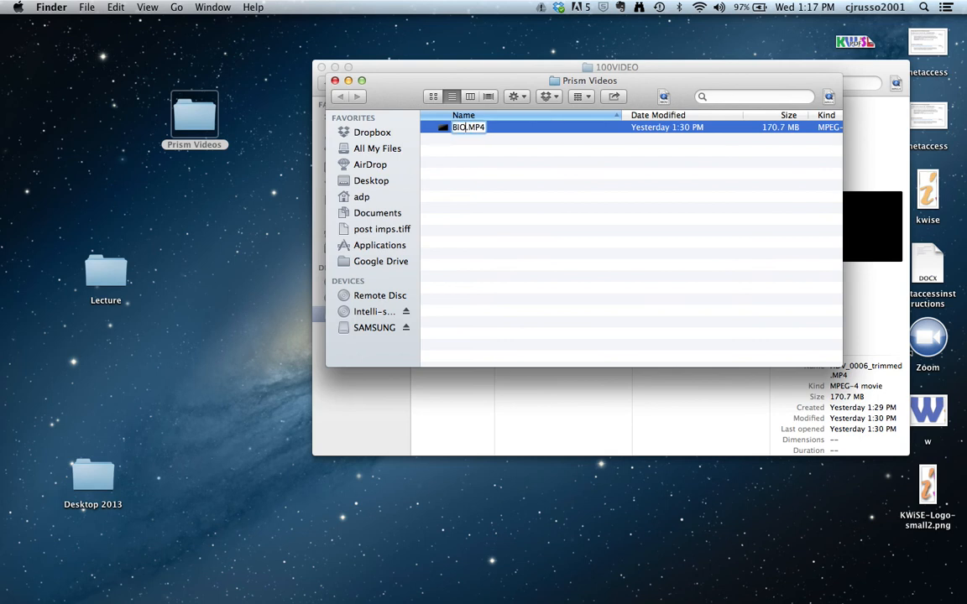
type("lesson")
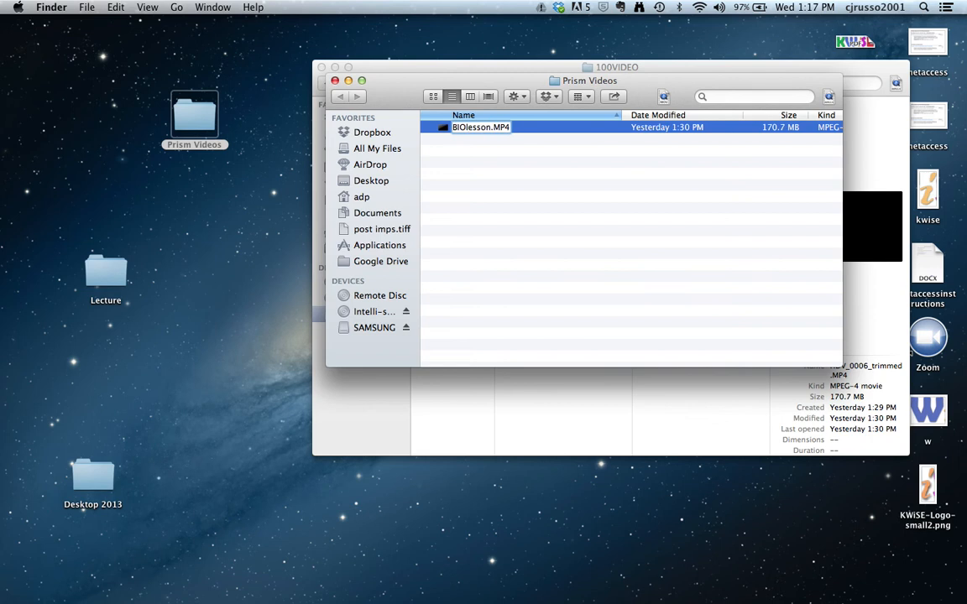
type("106")
left_click(492, 156)
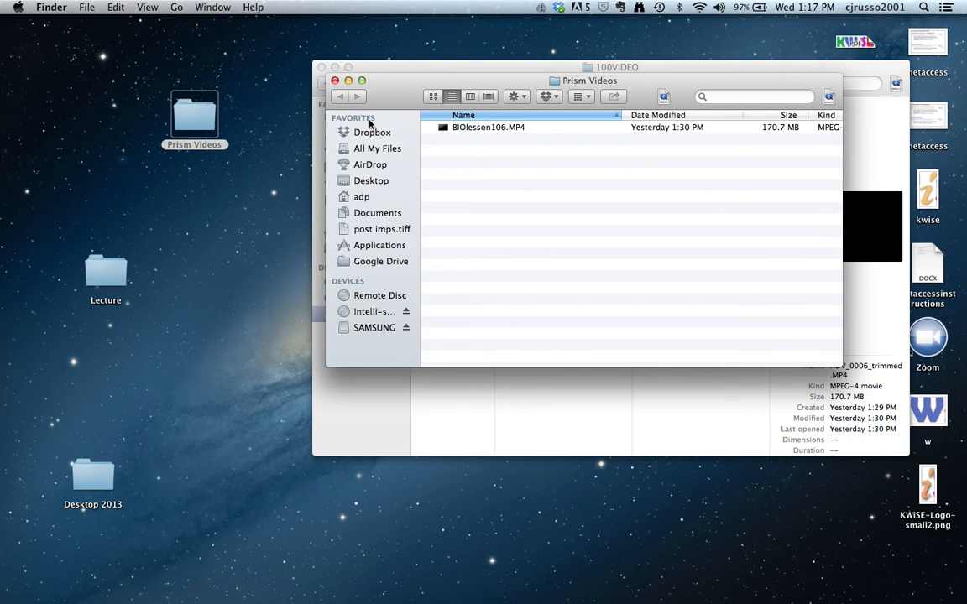
Close the Prism Videos and 100VIDEO Finder windows.
left_click(335, 81)
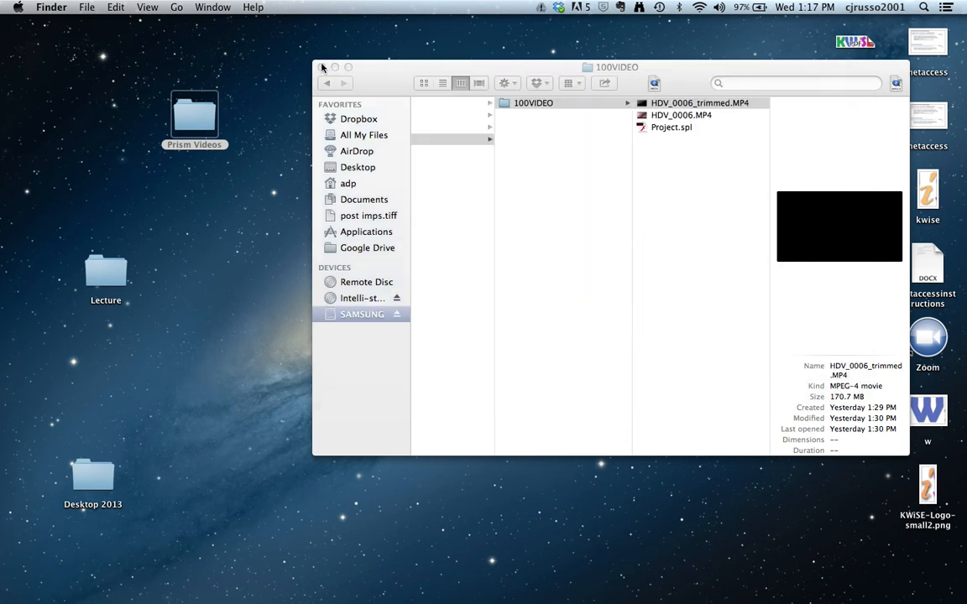
left_click(326, 75)
left_click(322, 67)
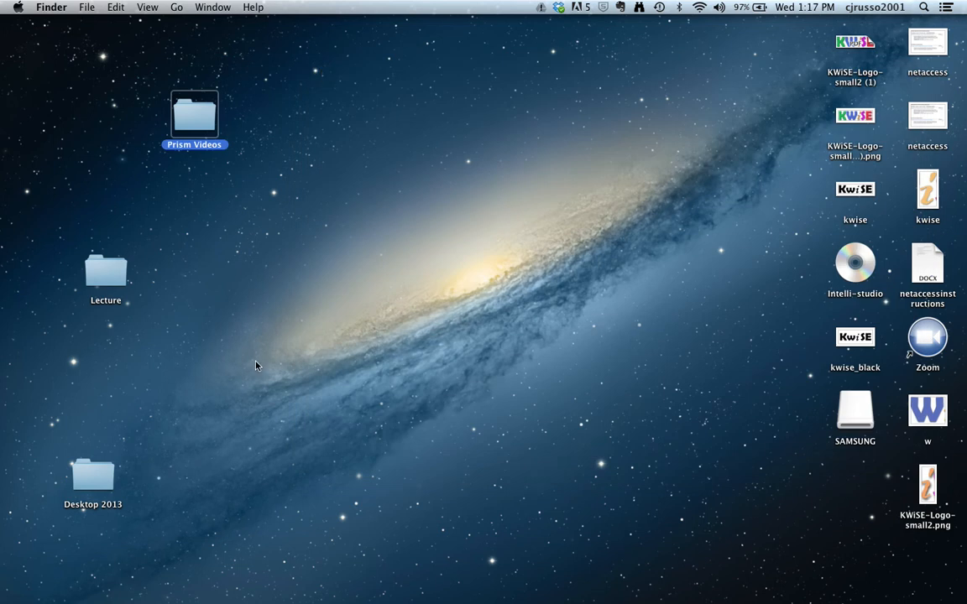
Launch Chrome, go to google.com and open the Google account sign-in page.
mouse_move(10, 327)
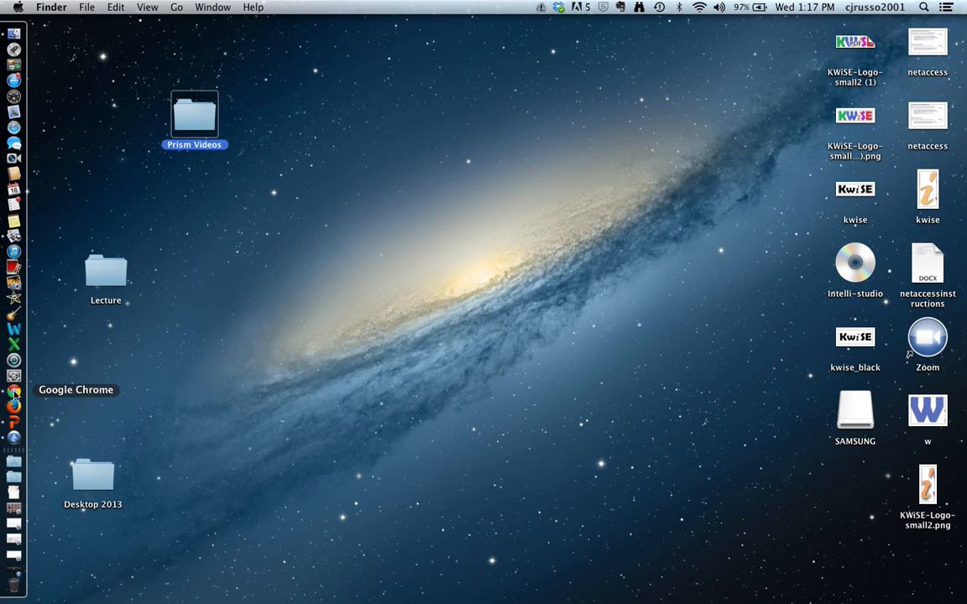
left_click(14, 392)
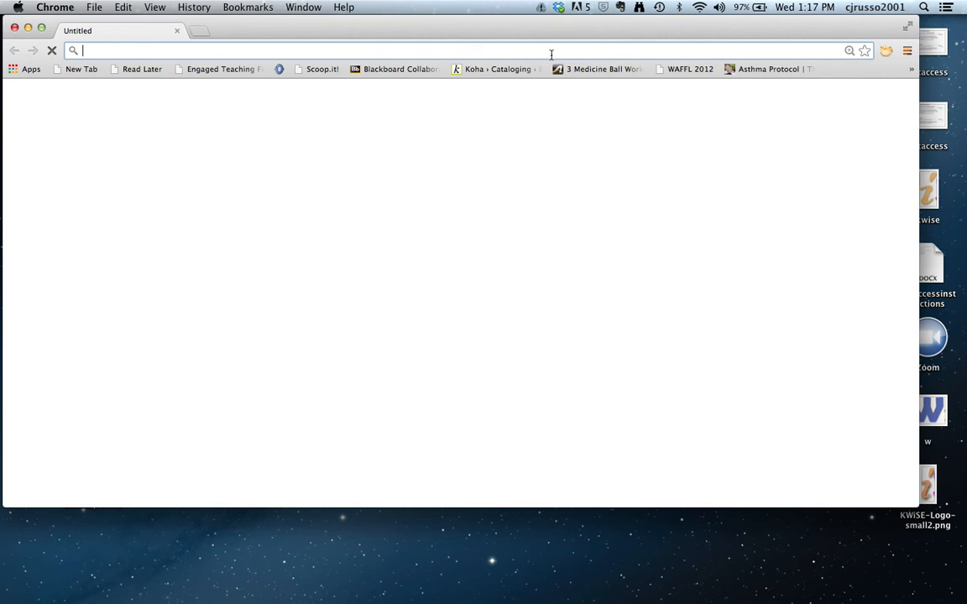
type("google.com")
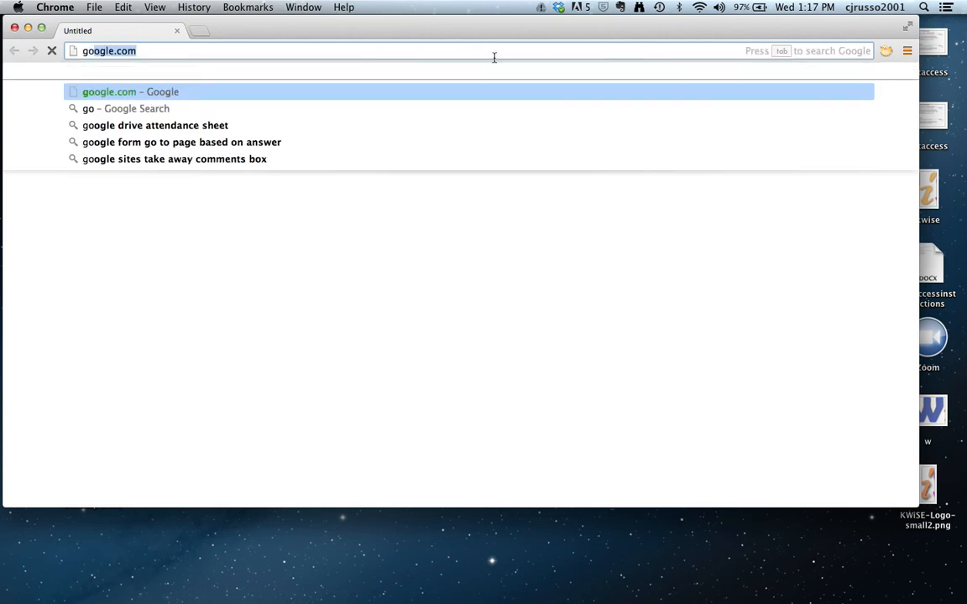
key("Return")
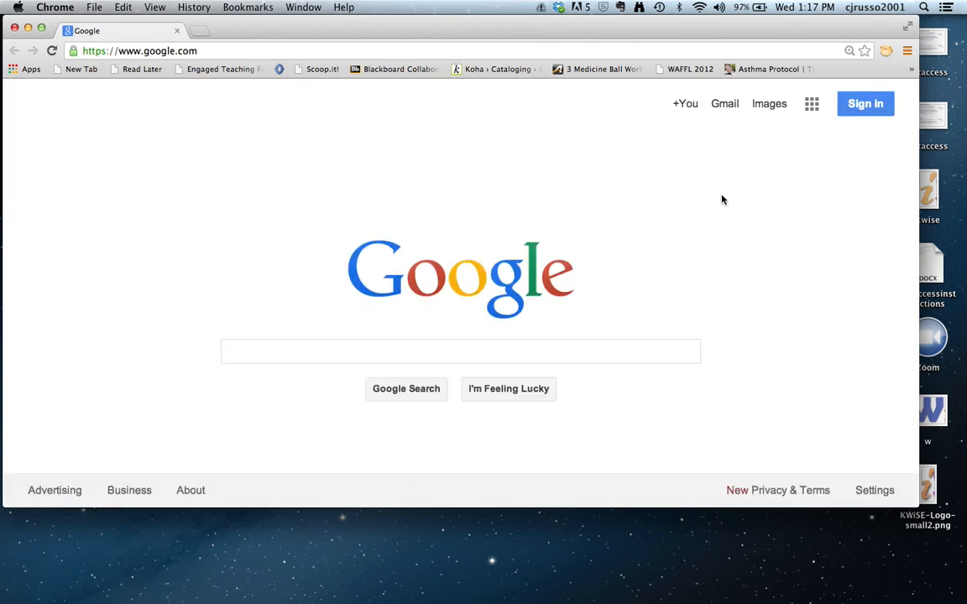
left_click(871, 109)
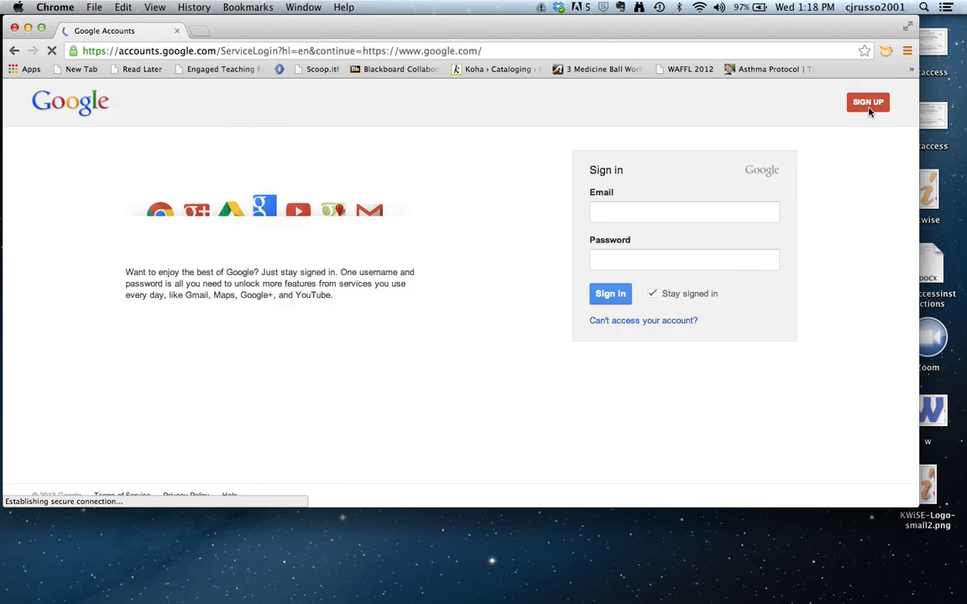
Replace the prefilled e-mail with the account e-mail, enter the password and sign in.
left_click(709, 217)
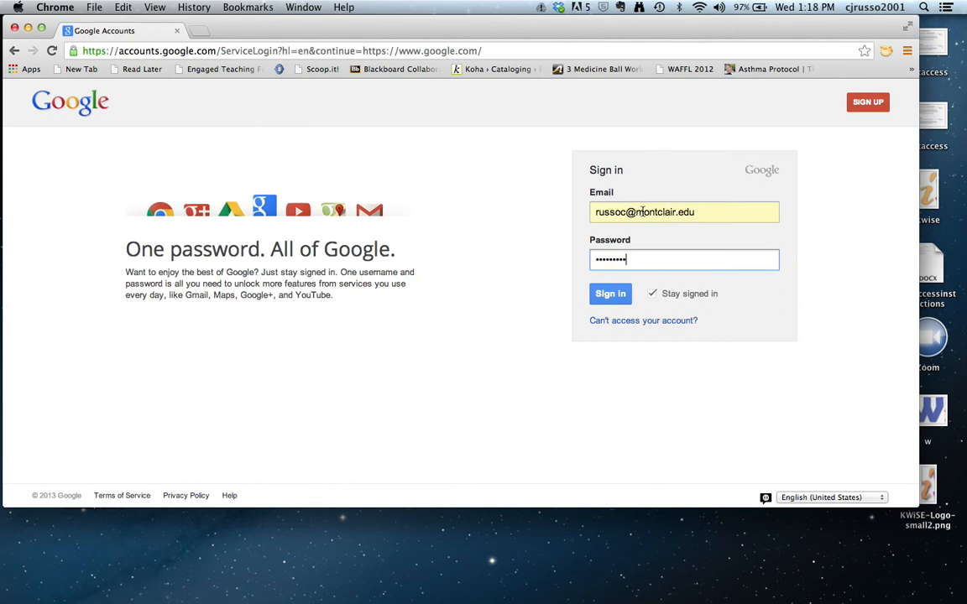
left_click_drag(695, 211, 566, 212)
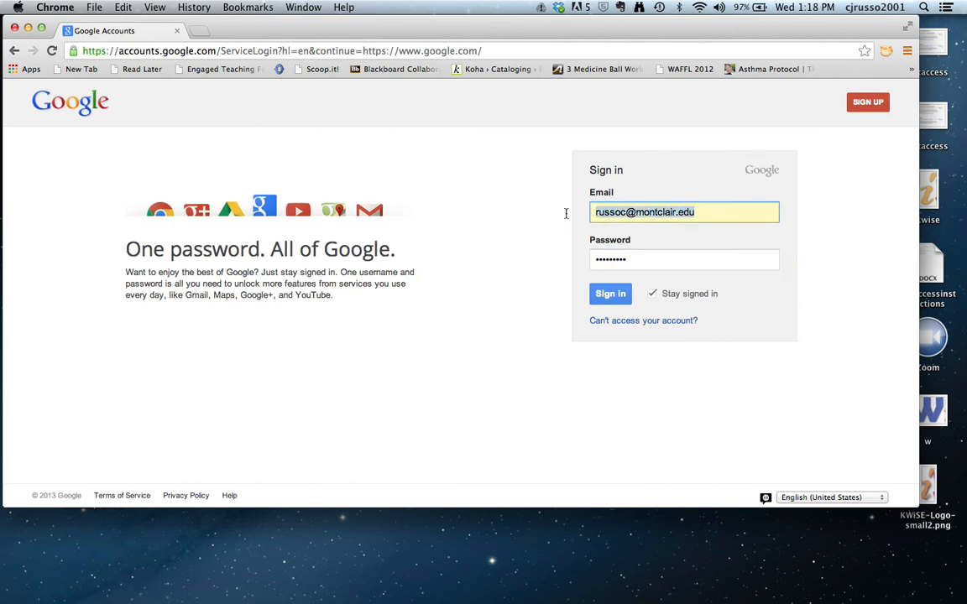
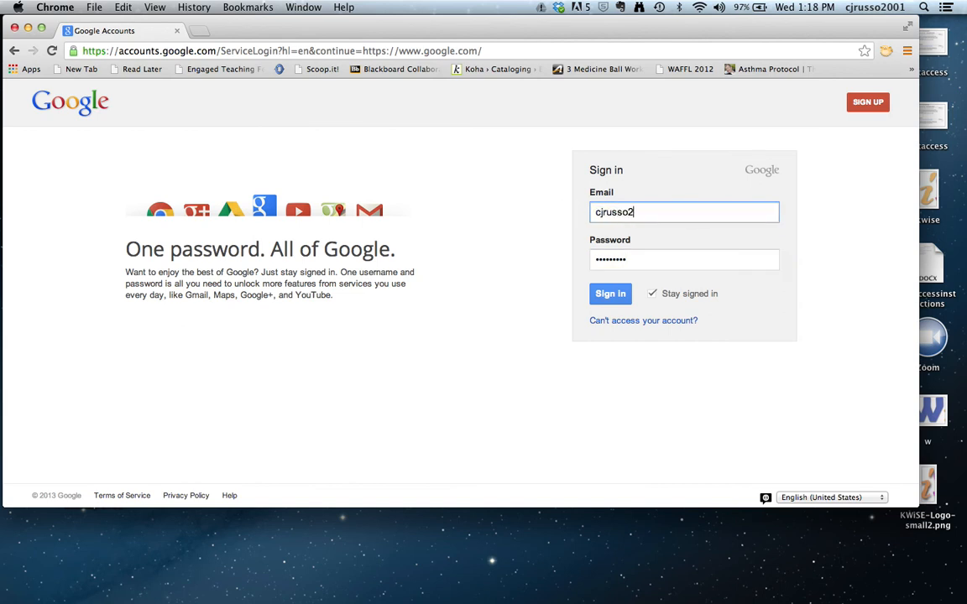
key("Tab")
type("••••••••••")
key("Return")
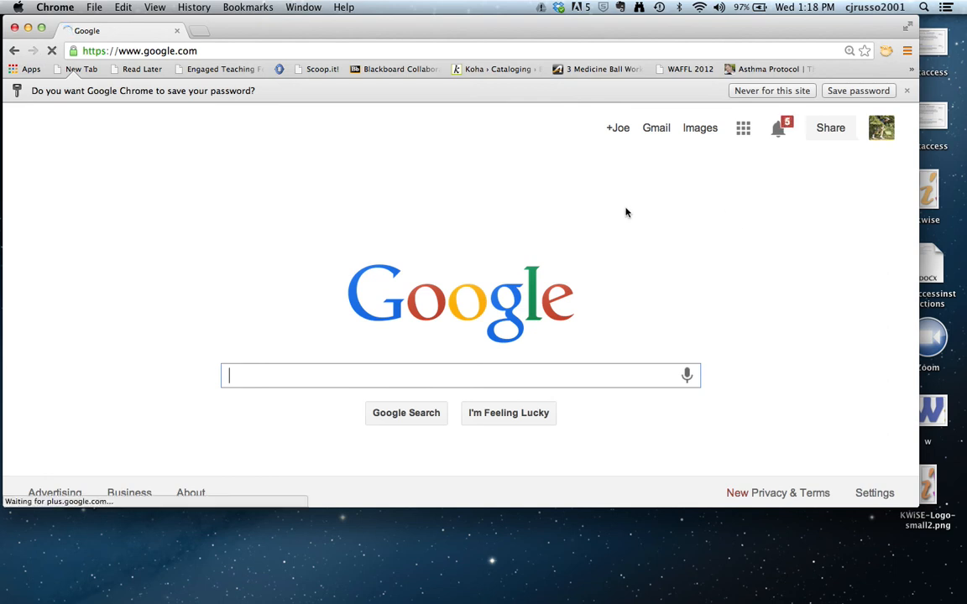
Go to youtube.com and open the Upload page.
left_click(295, 49)
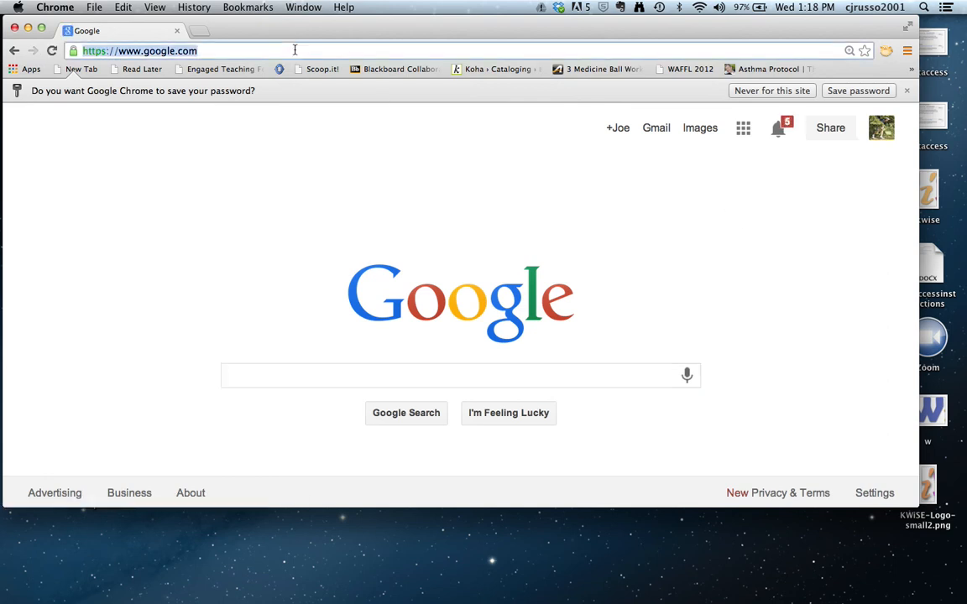
type("Youtube")
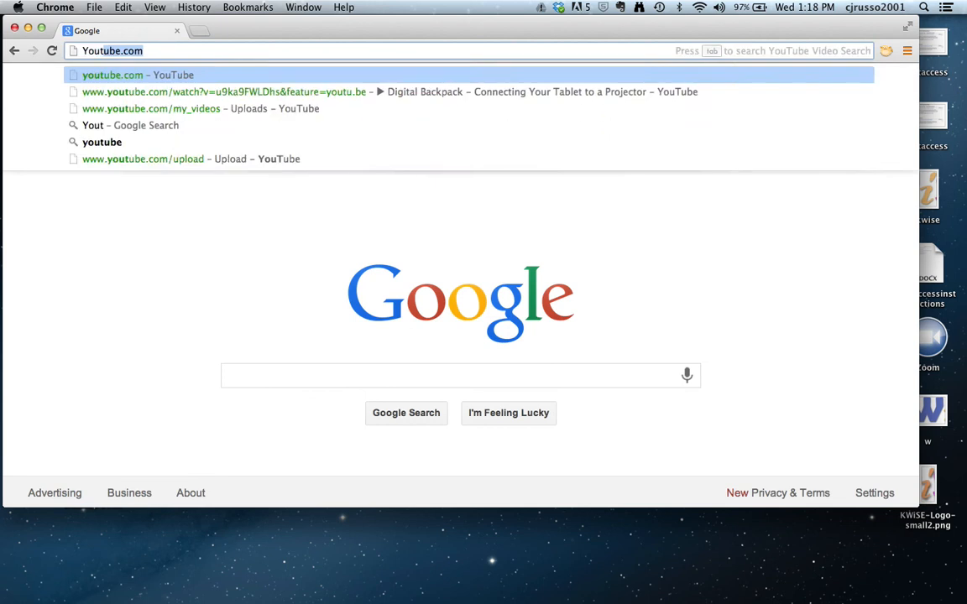
key("Return")
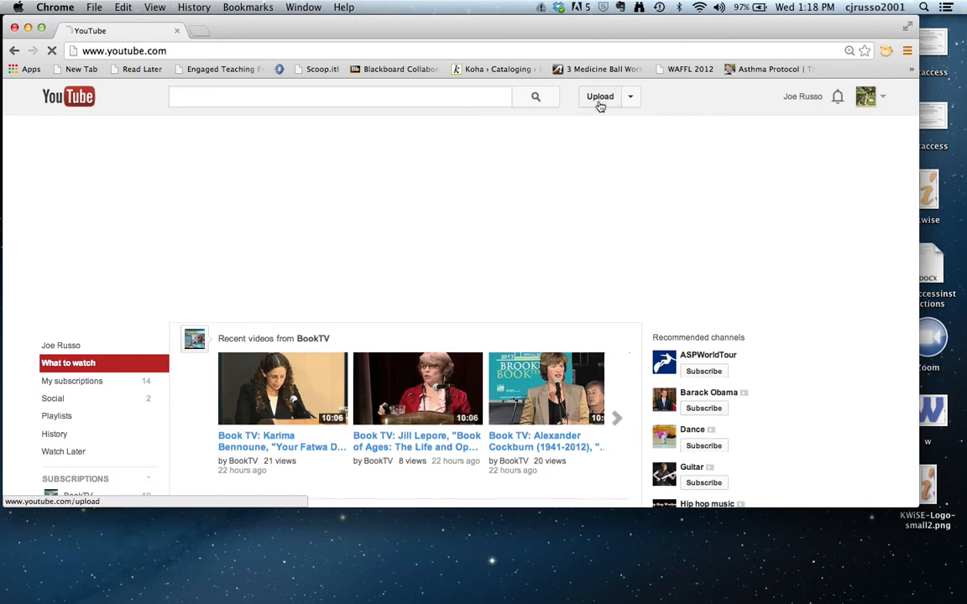
left_click(600, 99)
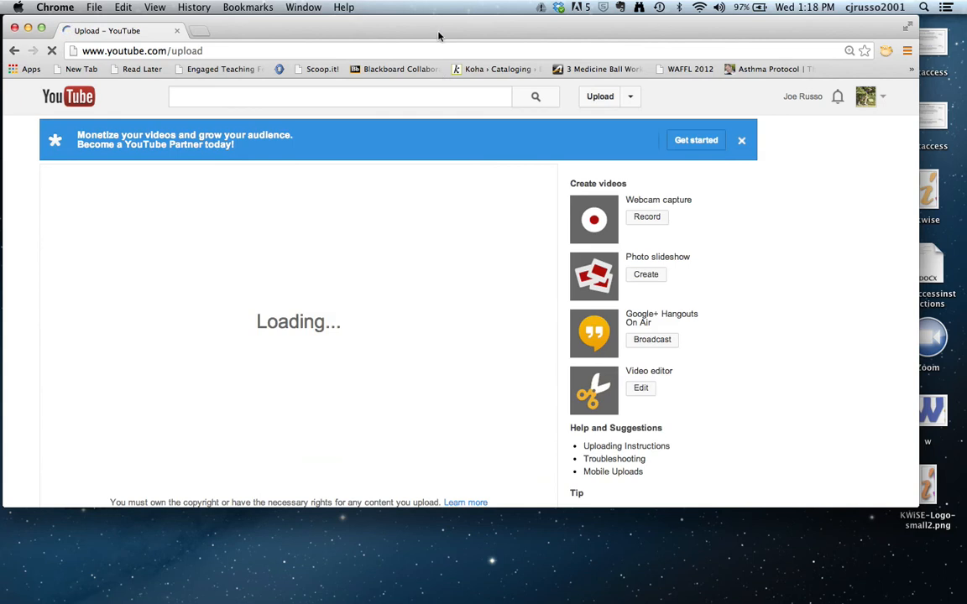
Switch the upload's privacy setting from Public to Unlisted.
left_click_drag(436, 32, 486, 29)
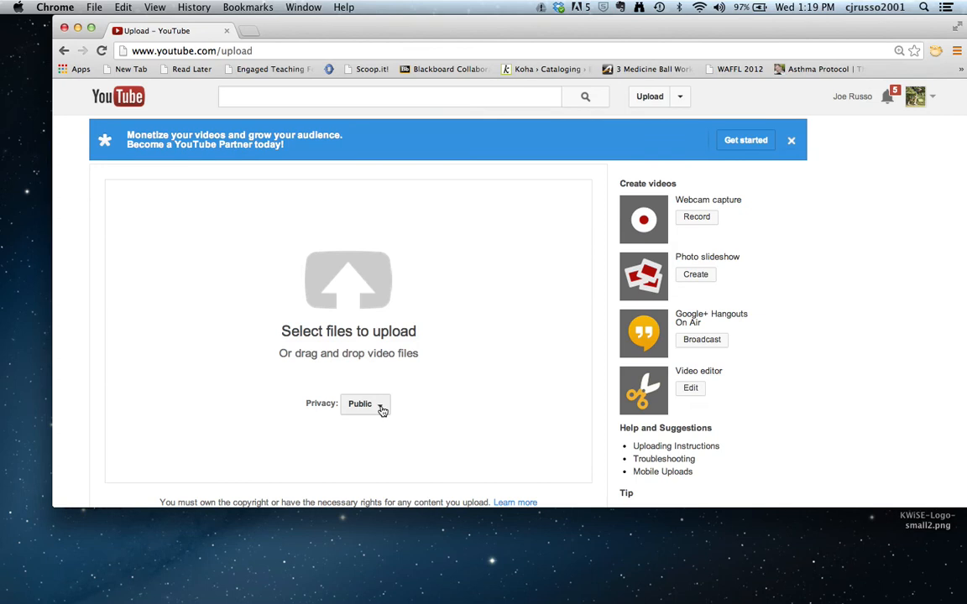
left_click(382, 408)
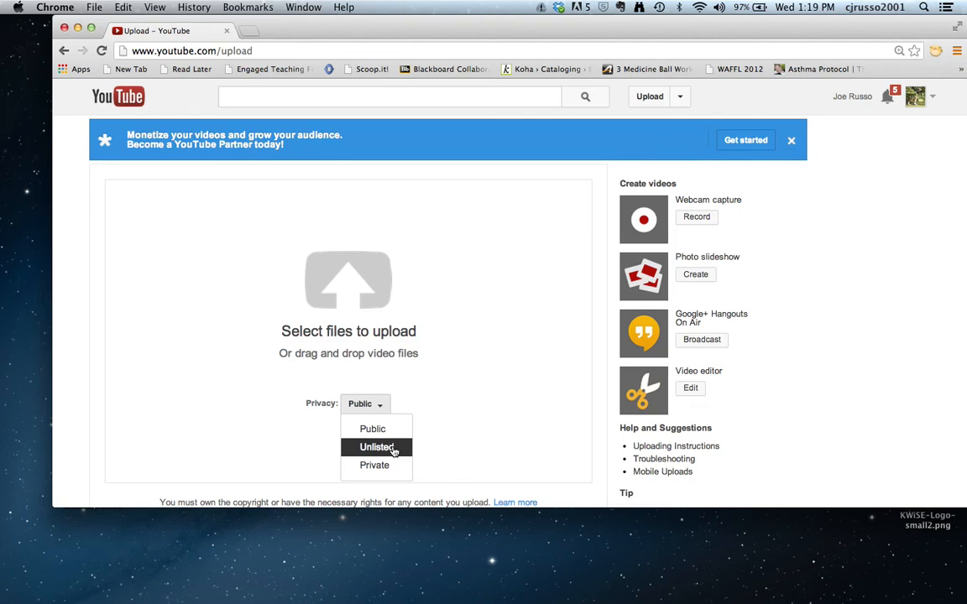
left_click(393, 448)
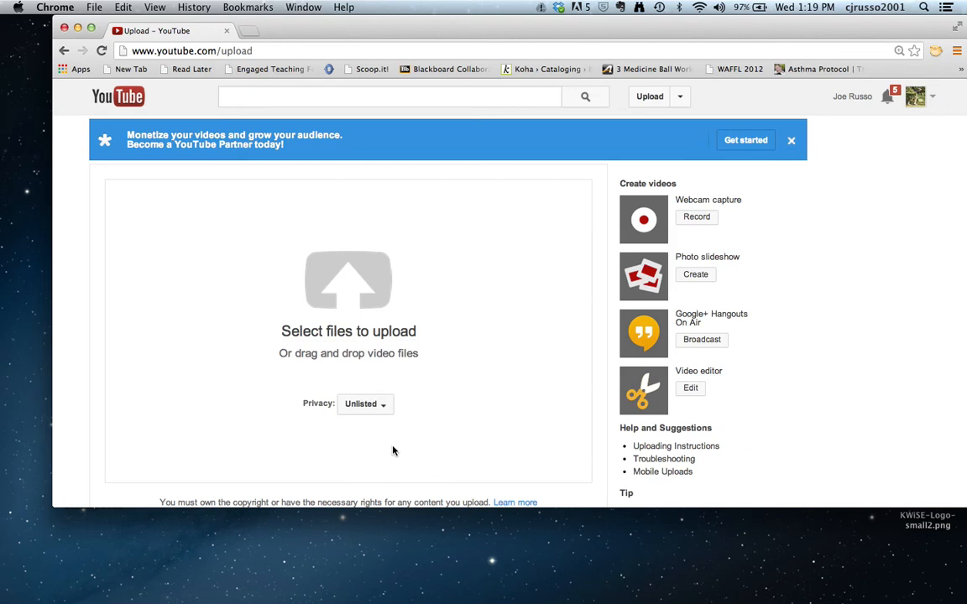
Choose BIOlesson106.MP4 from the Prism Videos folder to start the upload.
left_click(360, 295)
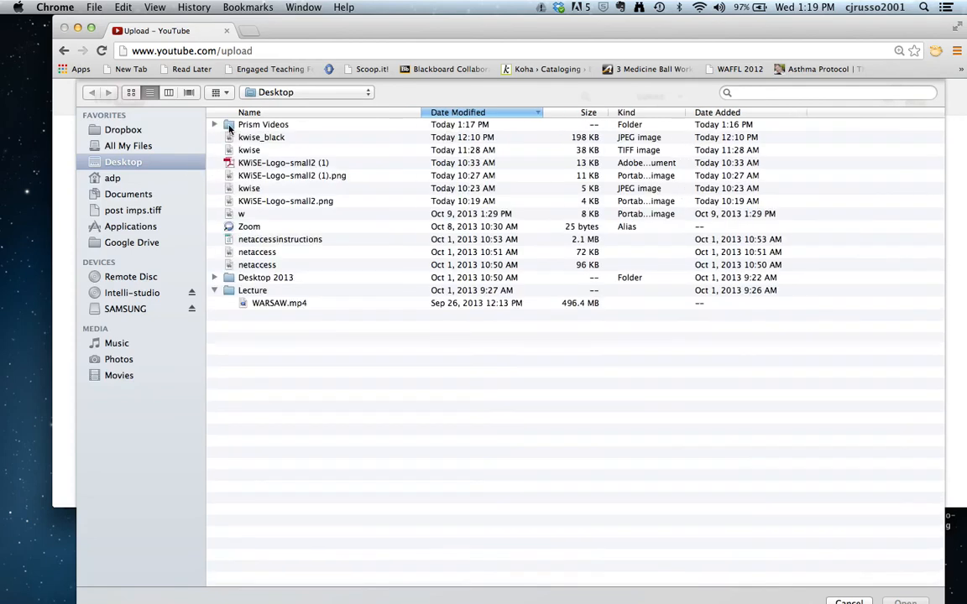
left_click(215, 125)
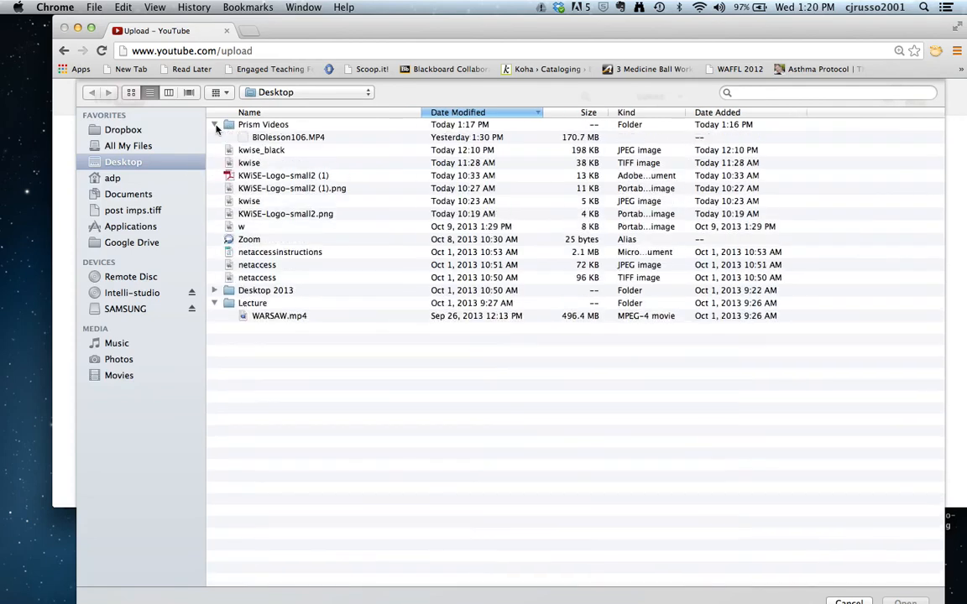
left_click(270, 138)
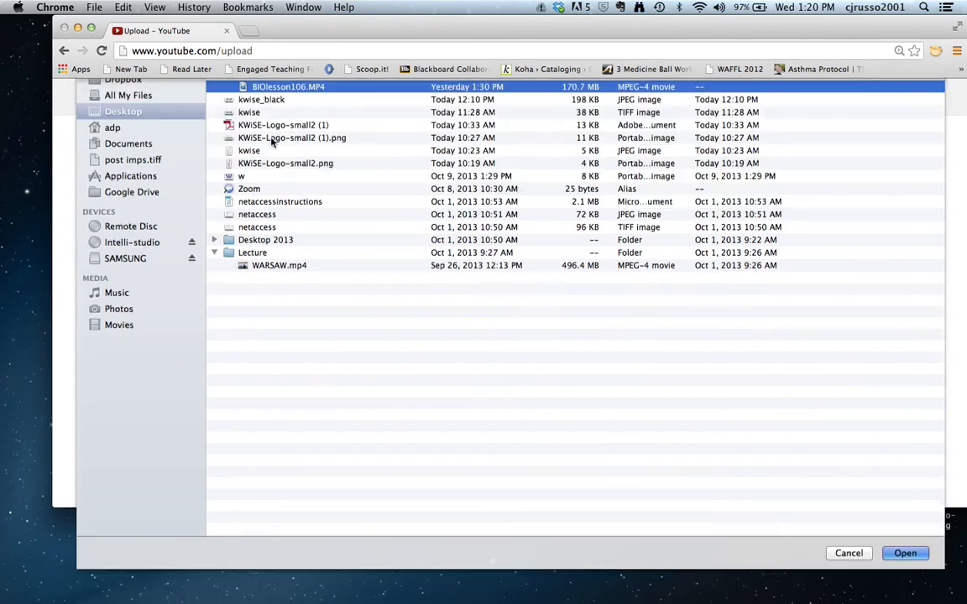
key("Return")
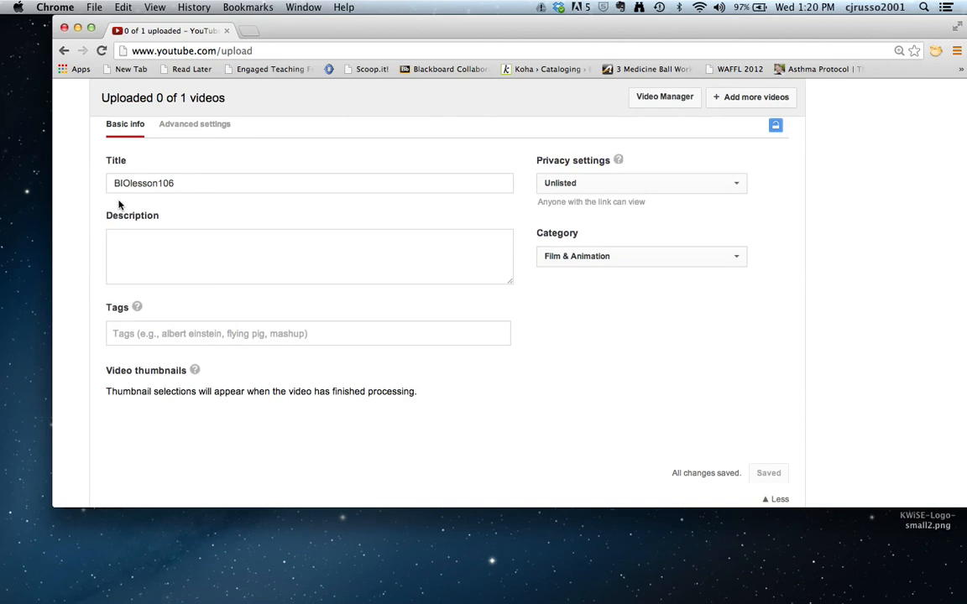
Enter the description 'This is a quick lesson.' for the video.
left_click(187, 182)
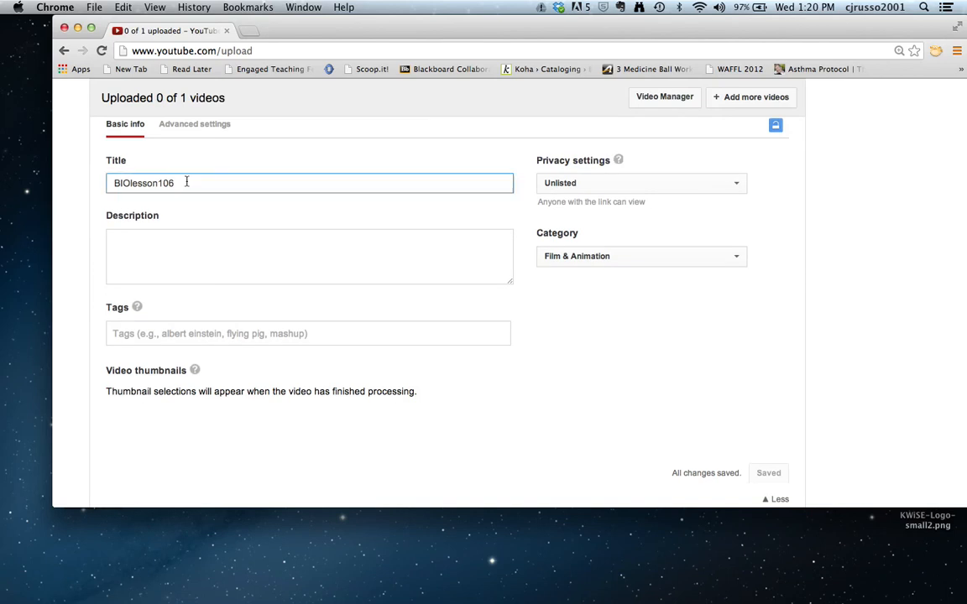
left_click(169, 238)
type("T")
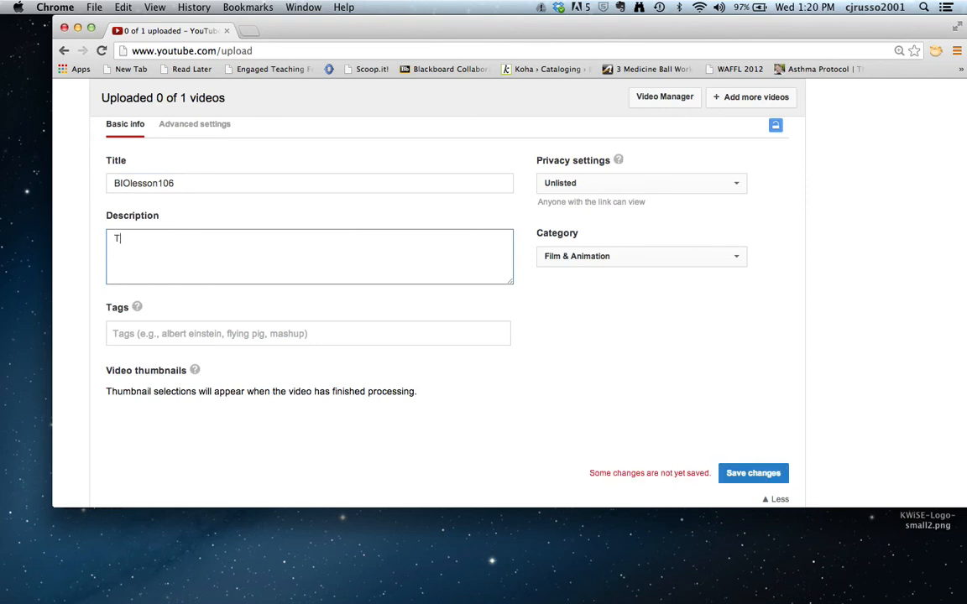
type("his is a")
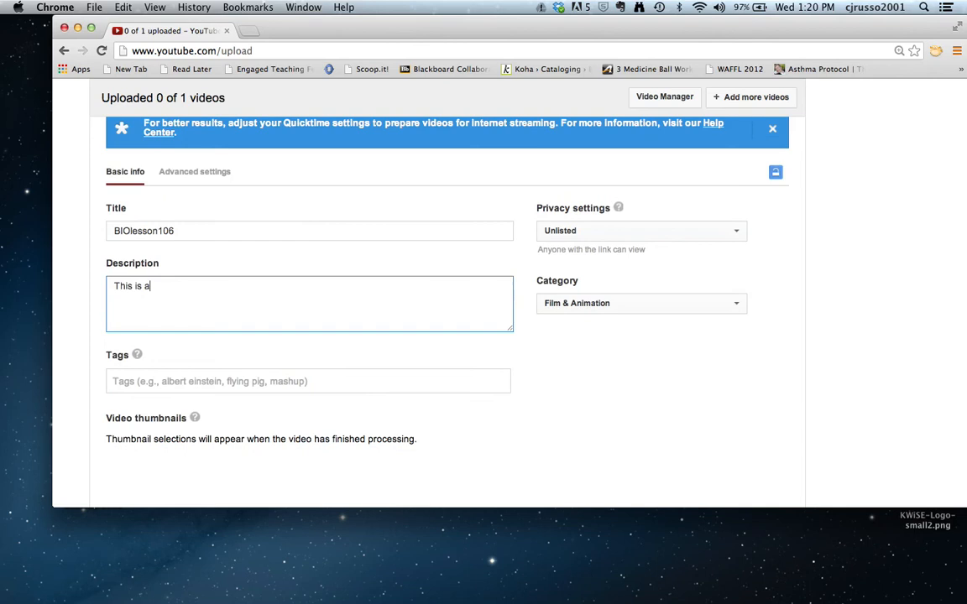
type(" quick l")
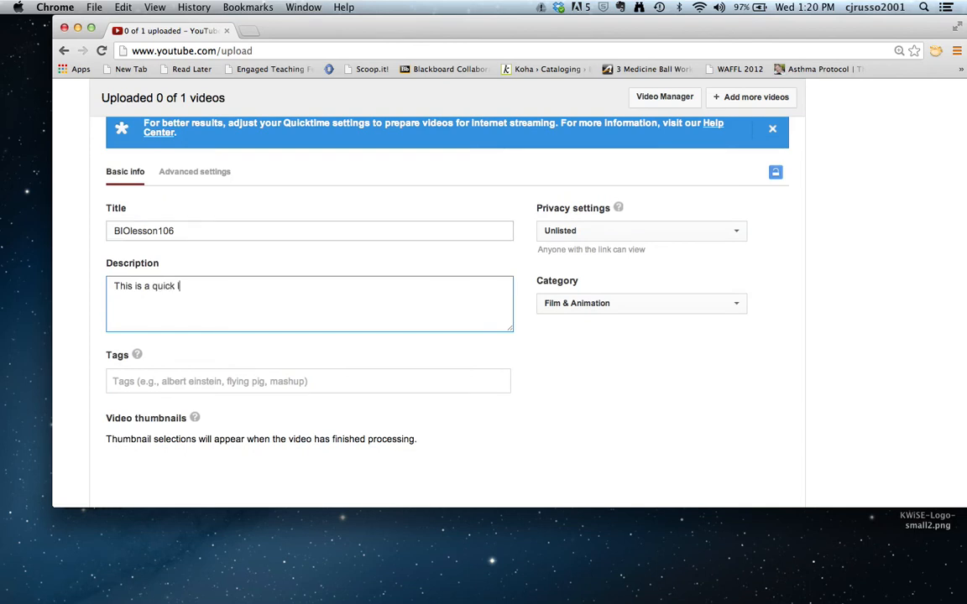
type("esson.")
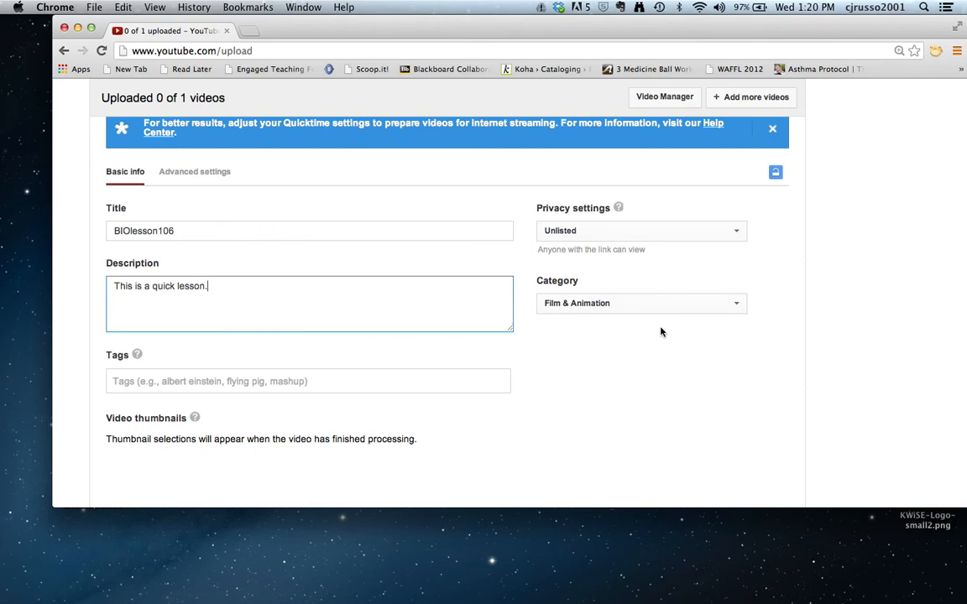
Keep privacy Unlisted and set the video category to Education.
left_click(660, 235)
left_click(660, 232)
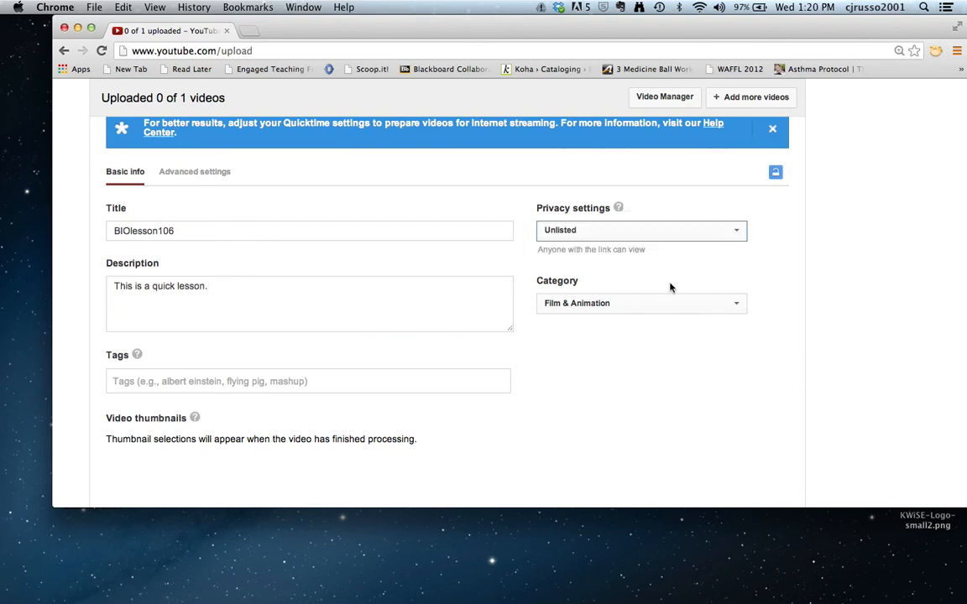
left_click(738, 305)
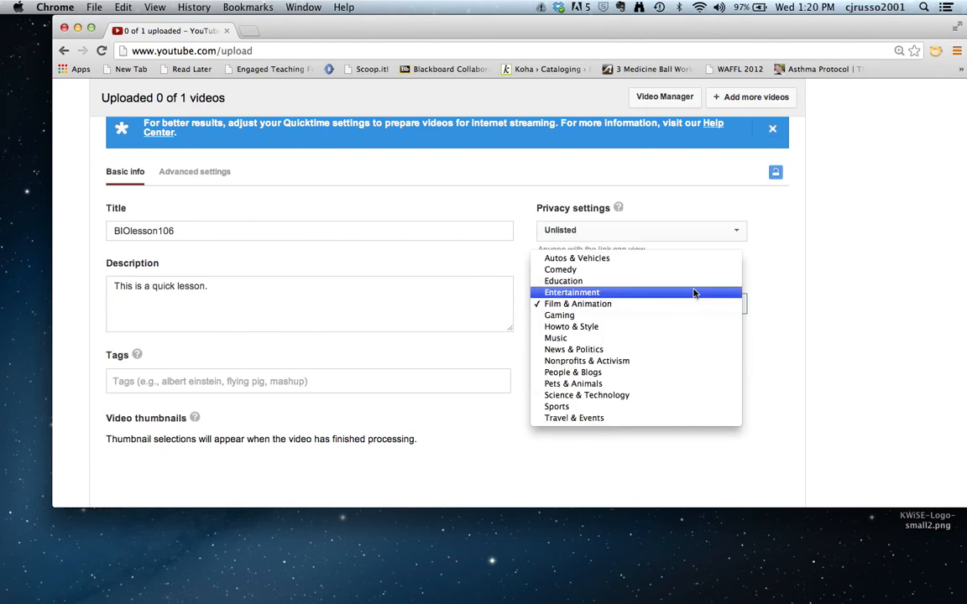
left_click(689, 282)
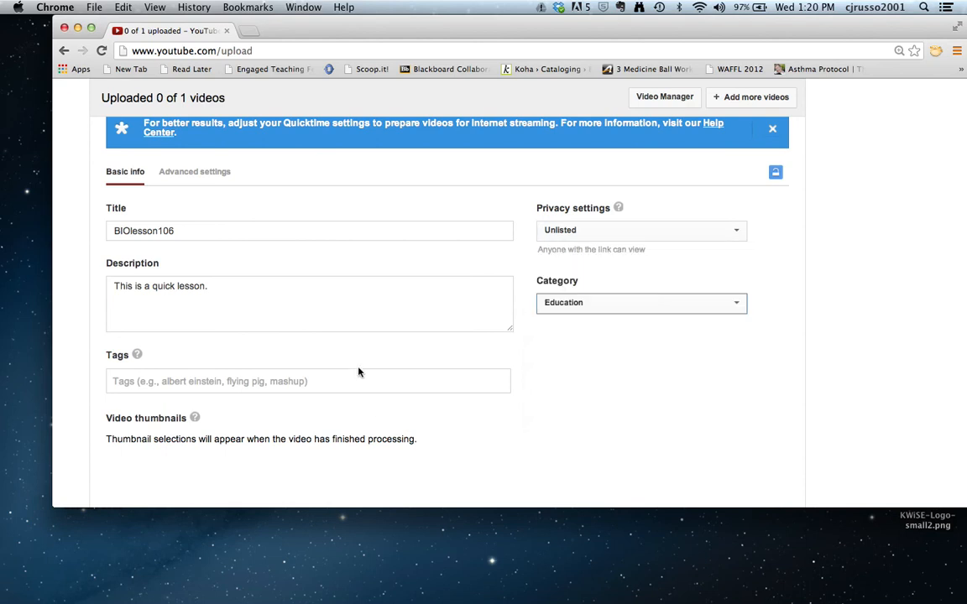
left_click(282, 382)
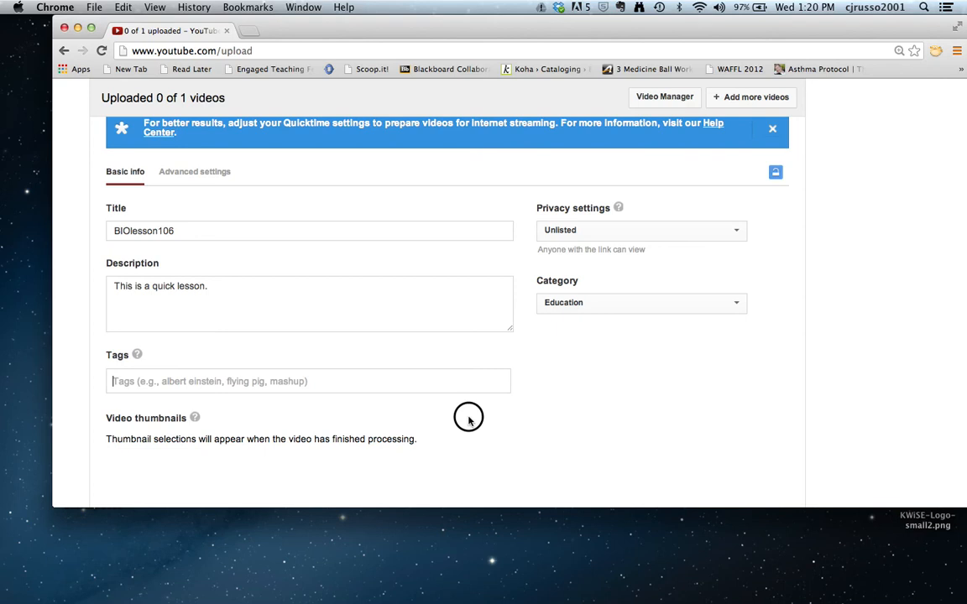
scroll(468, 421, "down", 3)
scroll(468, 422, "up", 5)
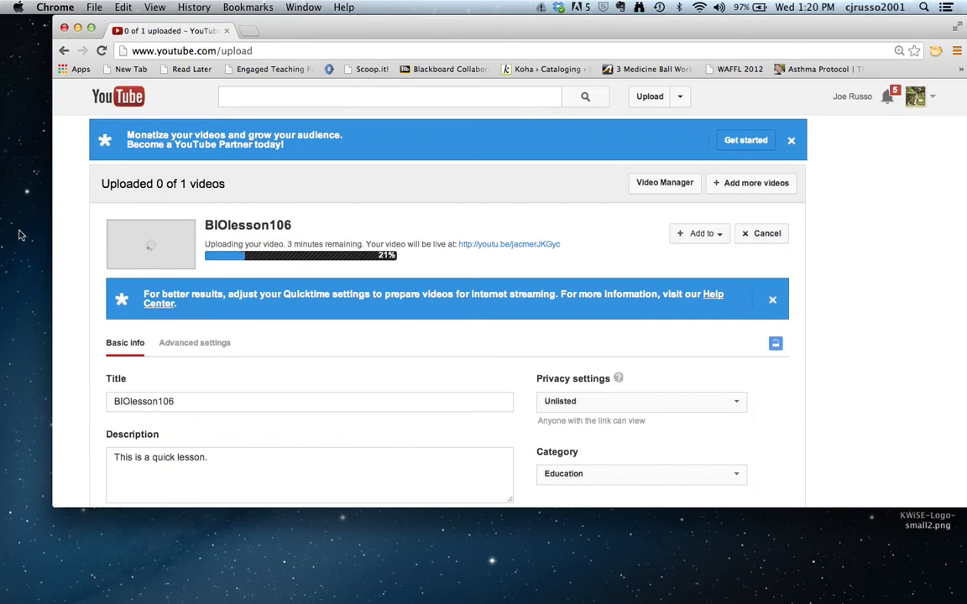
Switch to QuickTime Player, then return to Chrome and open its File menu.
key("super+Tab")
key("super+Tab")
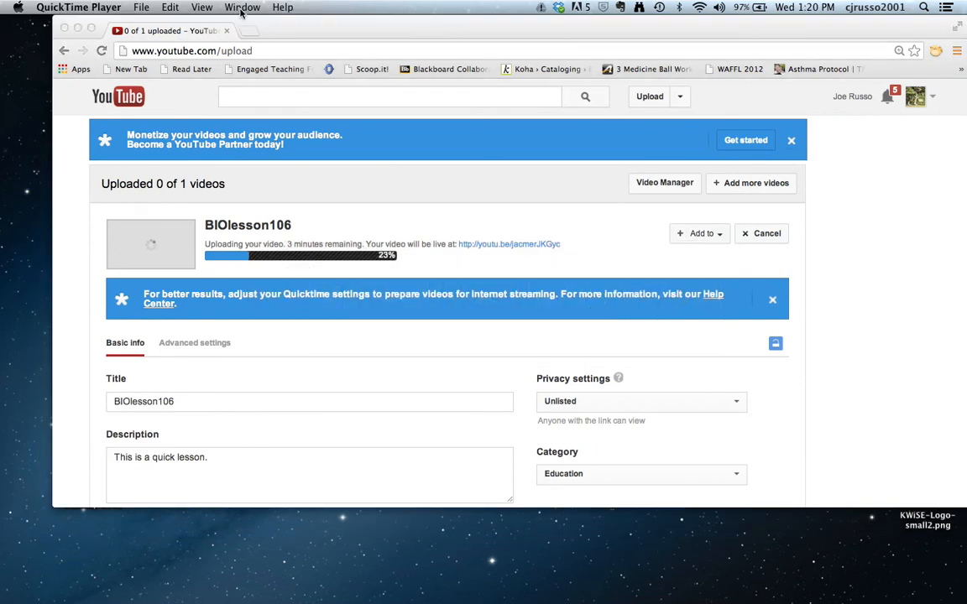
left_click(241, 8)
left_click(256, 110)
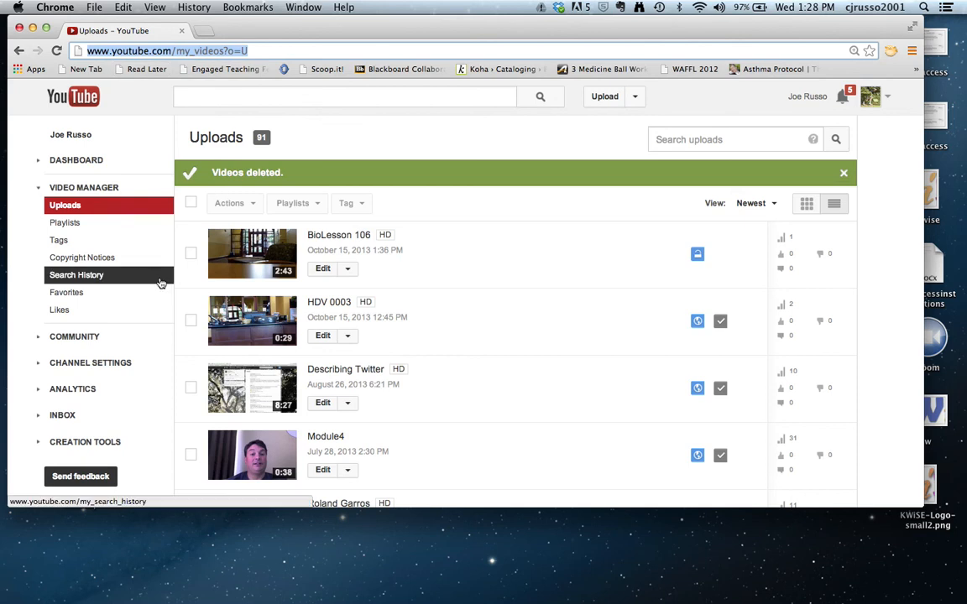
left_click(126, 290)
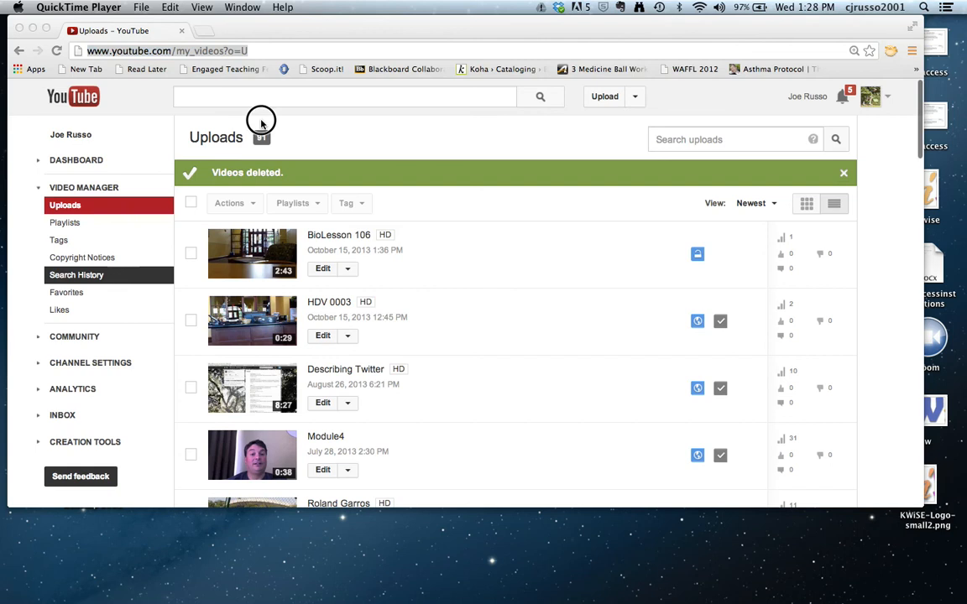
left_click(133, 131)
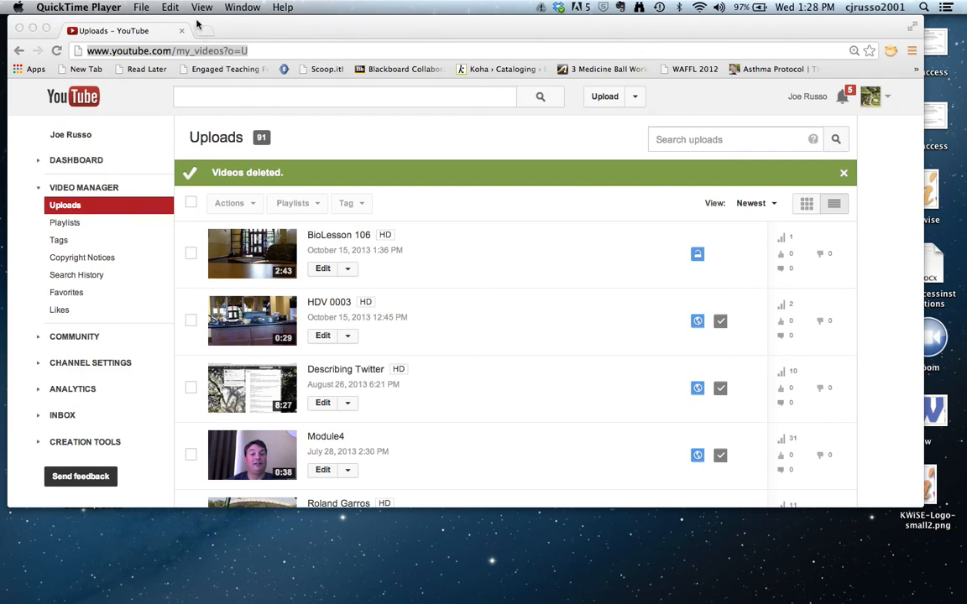
left_click(110, 25)
left_click(95, 7)
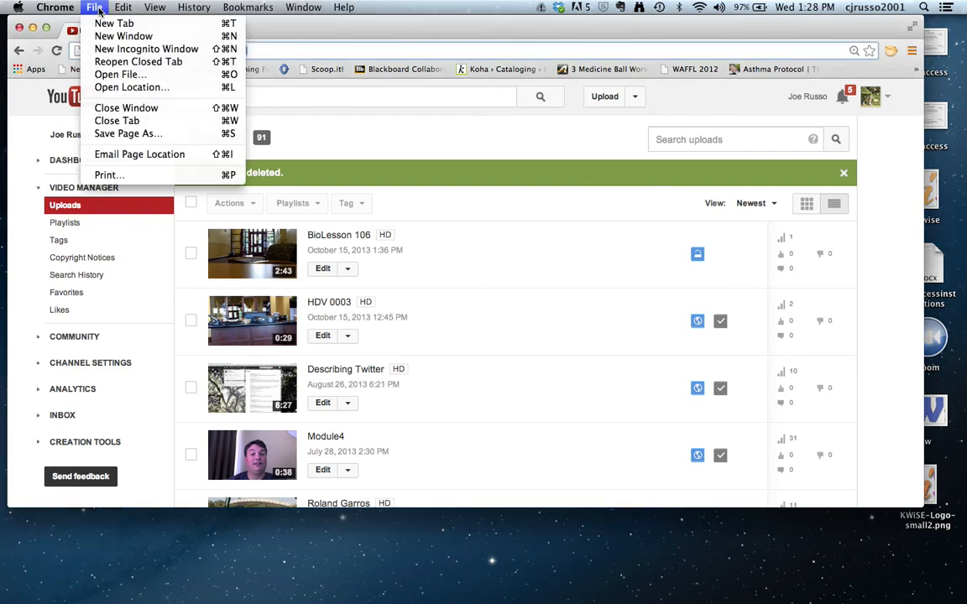
Open blogger.com in a new Chrome tab beside the YouTube Uploads tab.
key("super+l")
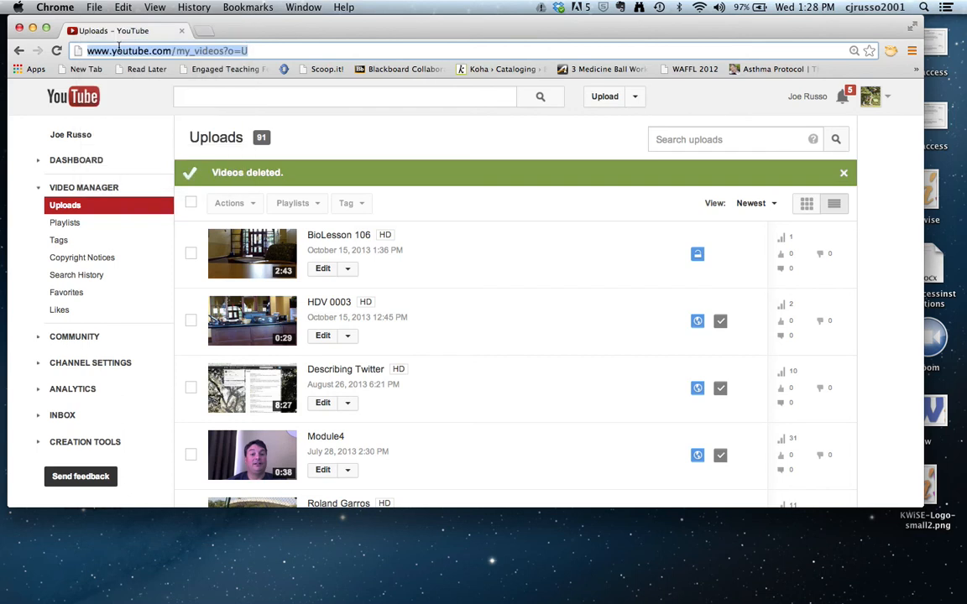
left_click(205, 30)
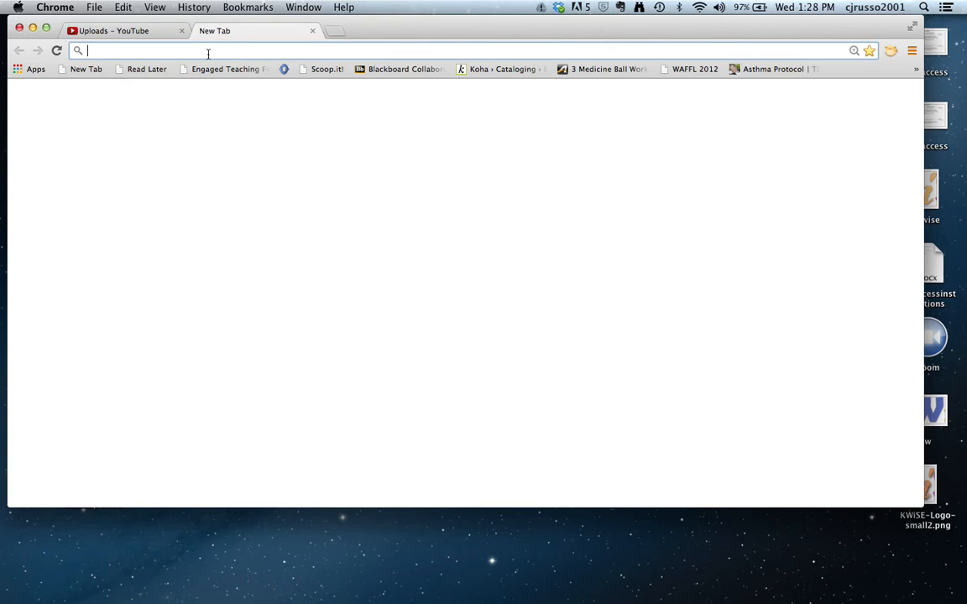
type("blogger.com")
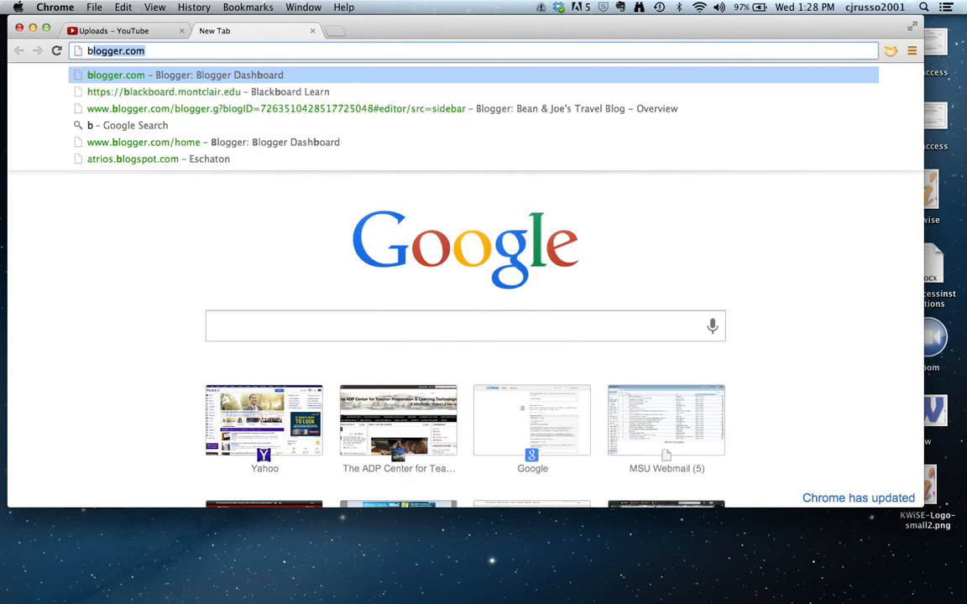
key("Return")
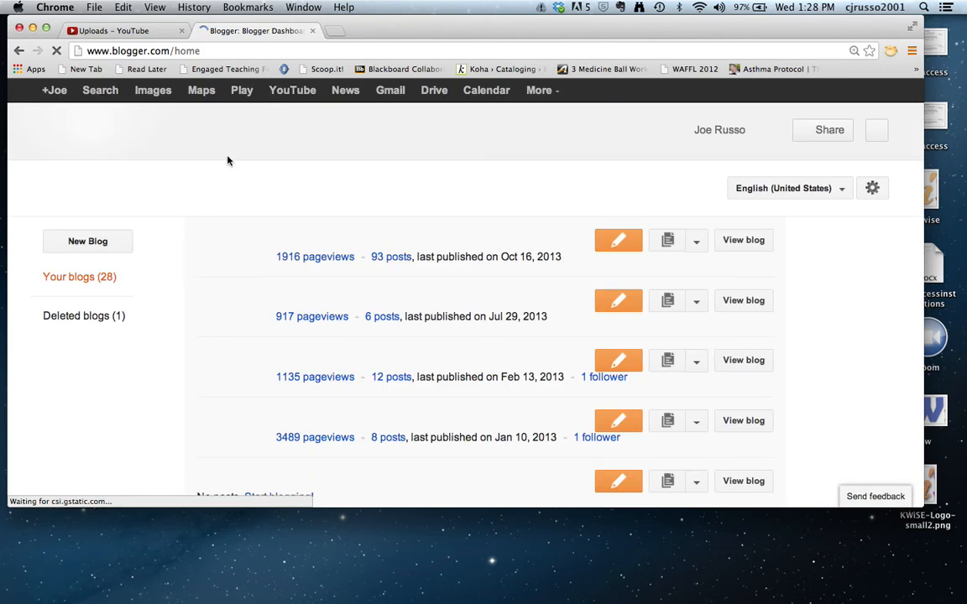
Open Bean & Joe's Travel Blog and start a new post, ready to enter its title.
left_click(289, 317)
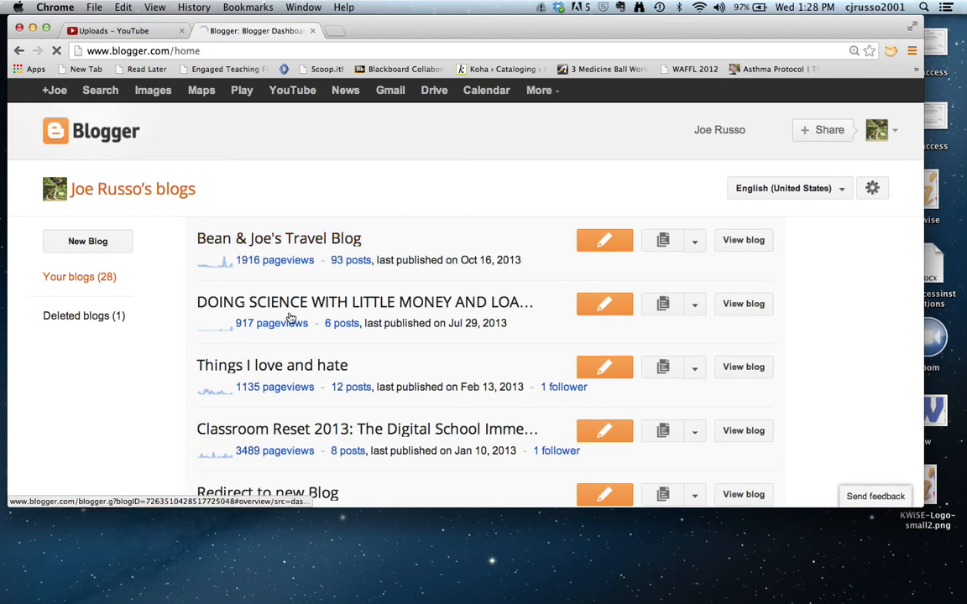
left_click(263, 239)
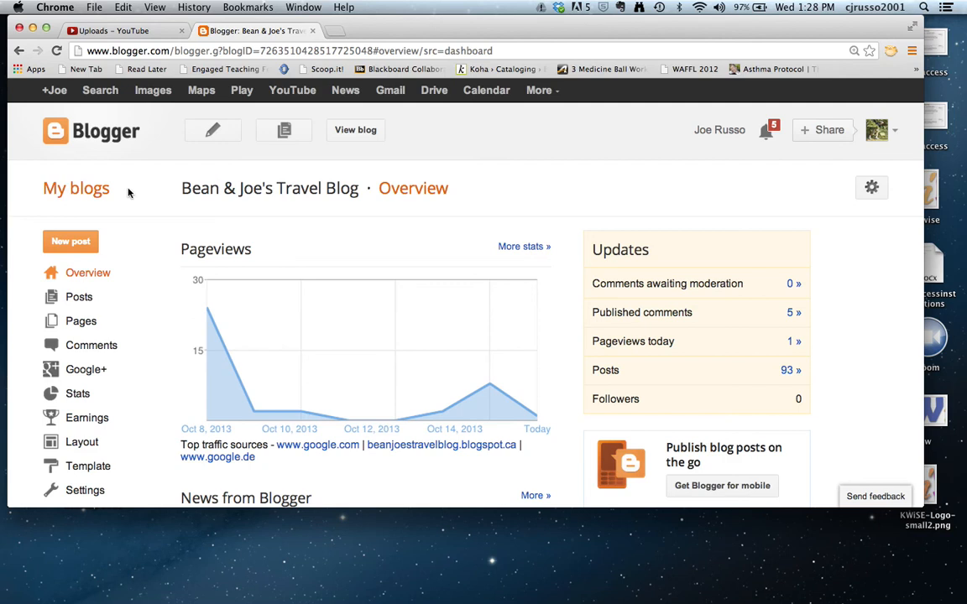
left_click(77, 243)
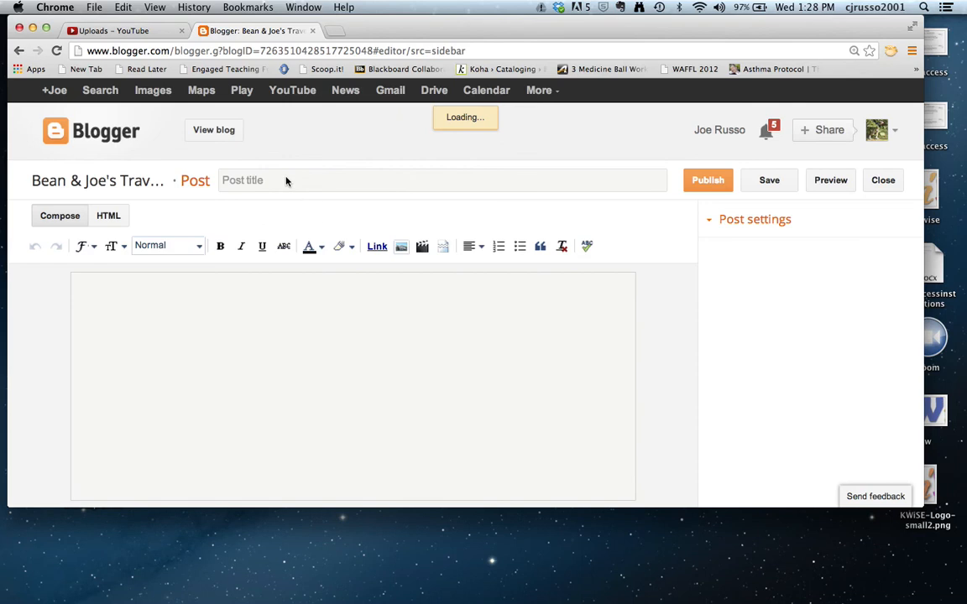
left_click(272, 179)
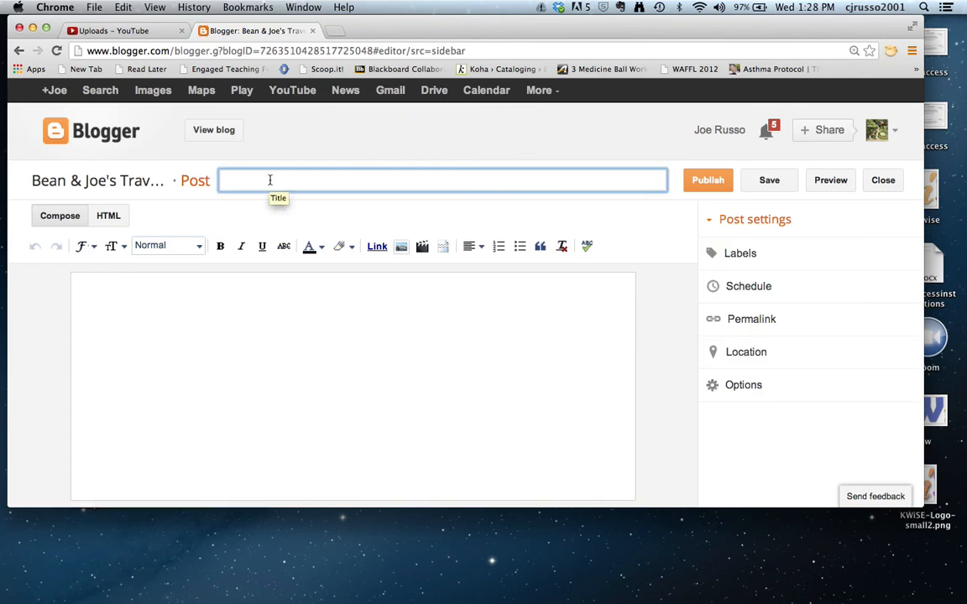
Title the post 'Lesson Today' and write 'This was the lesson:' in the body.
type("Lesson Today")
left_click(133, 305)
type("Th")
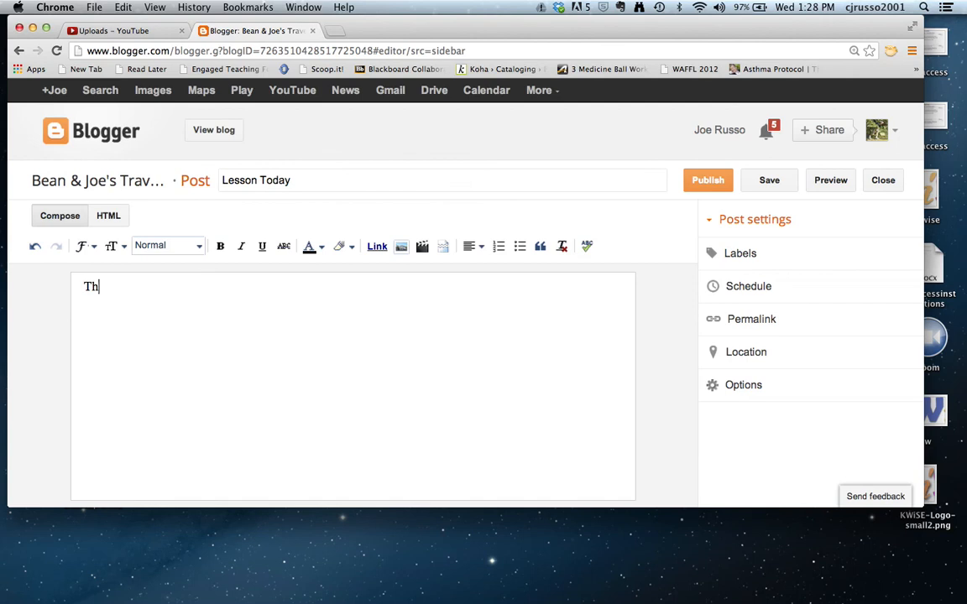
type("is was the lesson:")
key("Return")
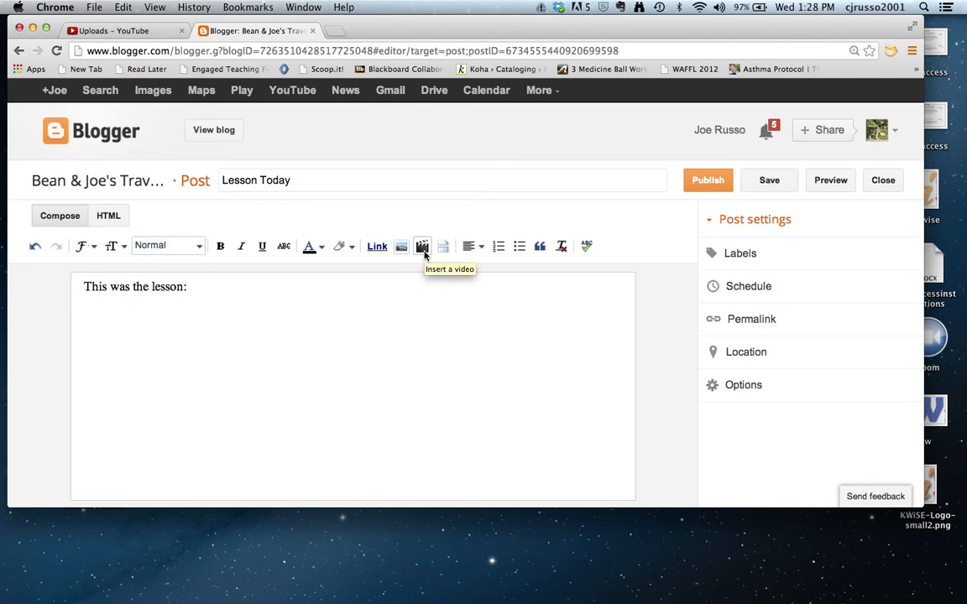
Embed BioLesson 106 from My YouTube videos below the opening line, then publish.
left_click(424, 253)
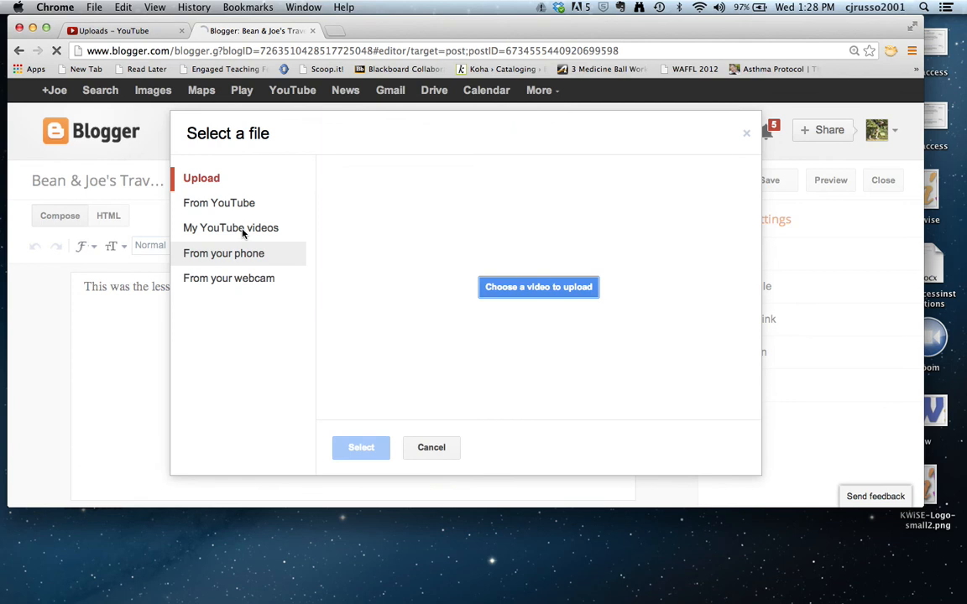
left_click(217, 233)
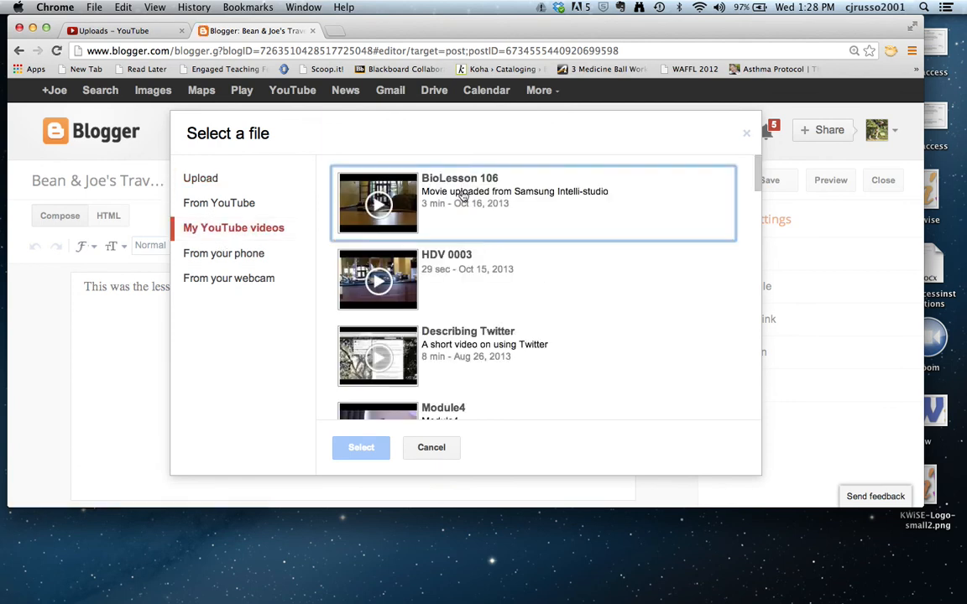
left_click(462, 196)
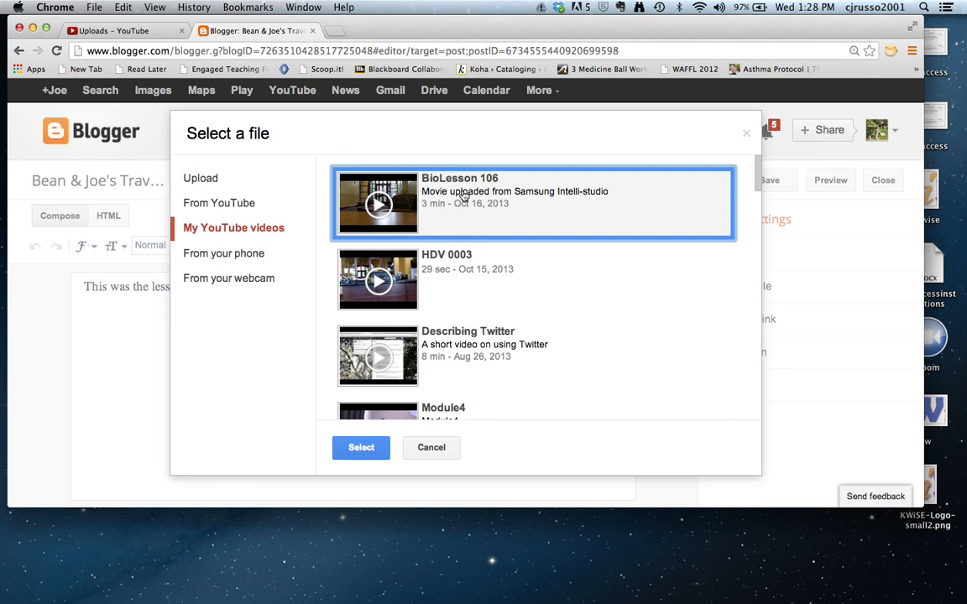
left_click(363, 451)
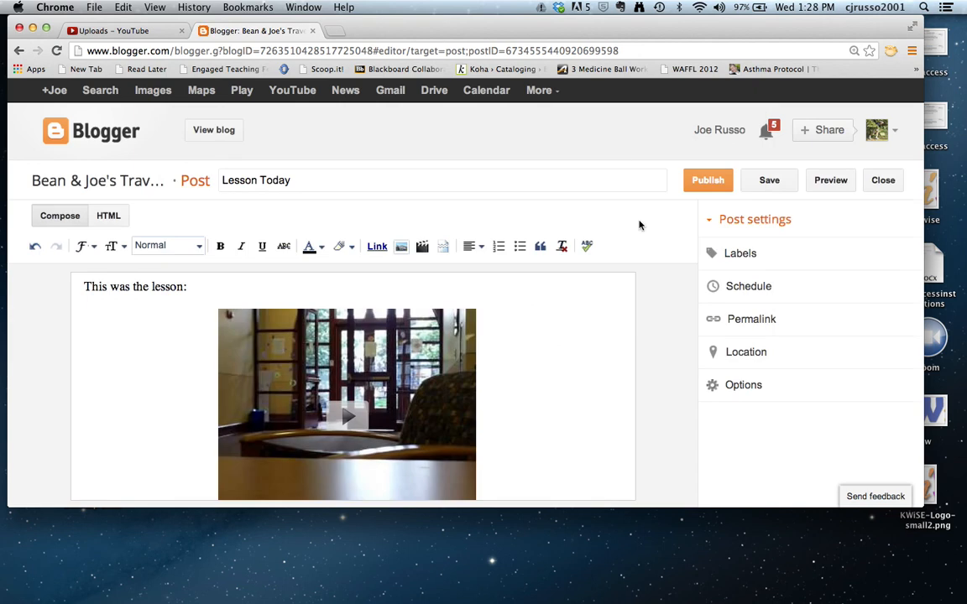
left_click(708, 182)
Confirm publishing Lesson Today and view the live travel blog.
left_click(709, 186)
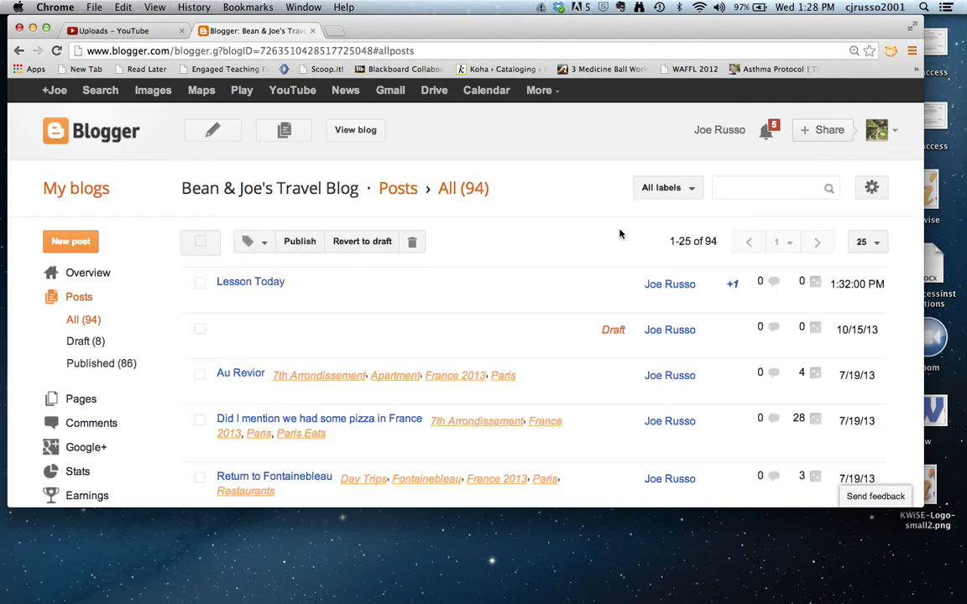
left_click(354, 134)
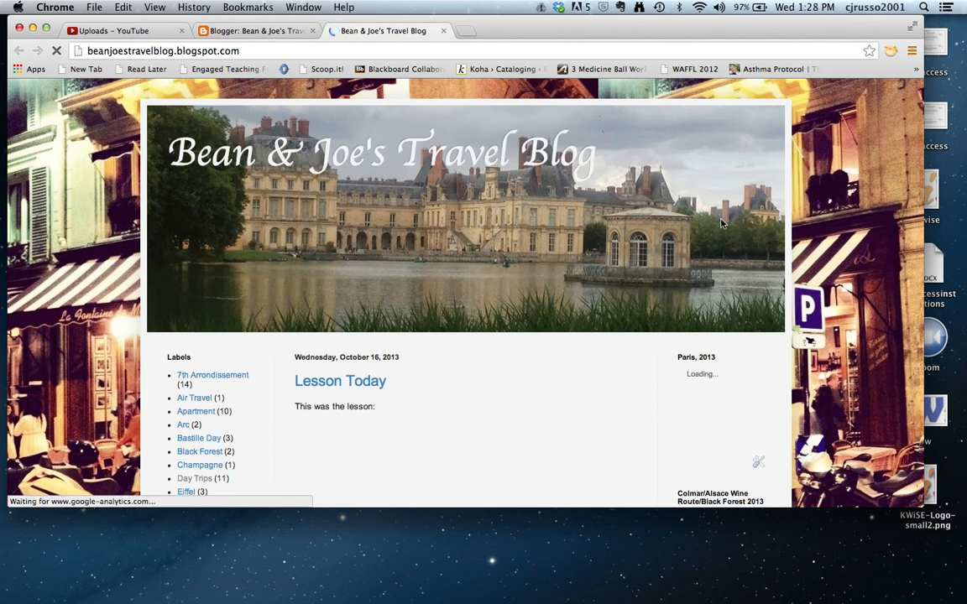
Play the embedded BioLesson 106 video in the Lesson Today post, then pause it.
scroll(503, 118, "down", 5)
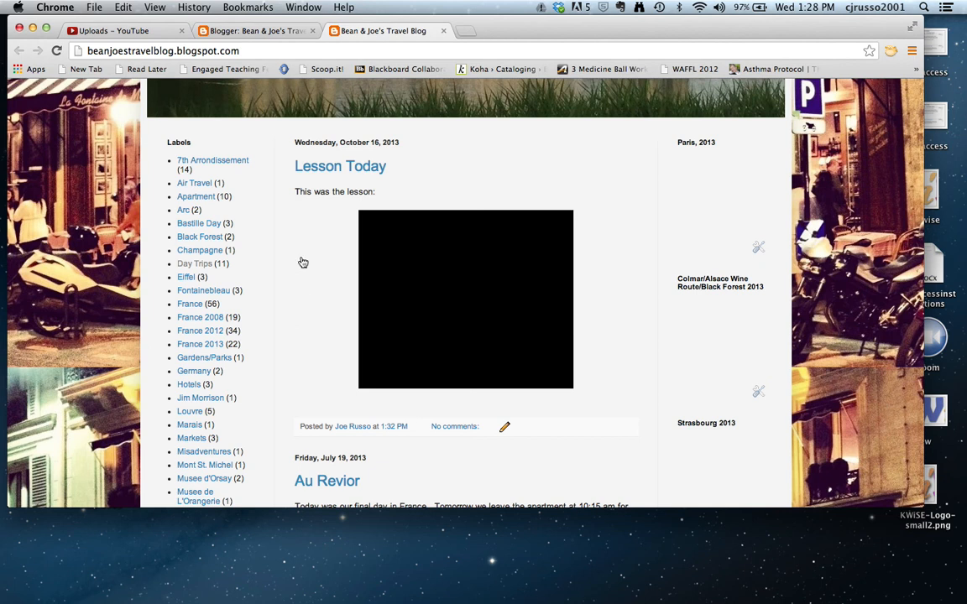
mouse_move(428, 245)
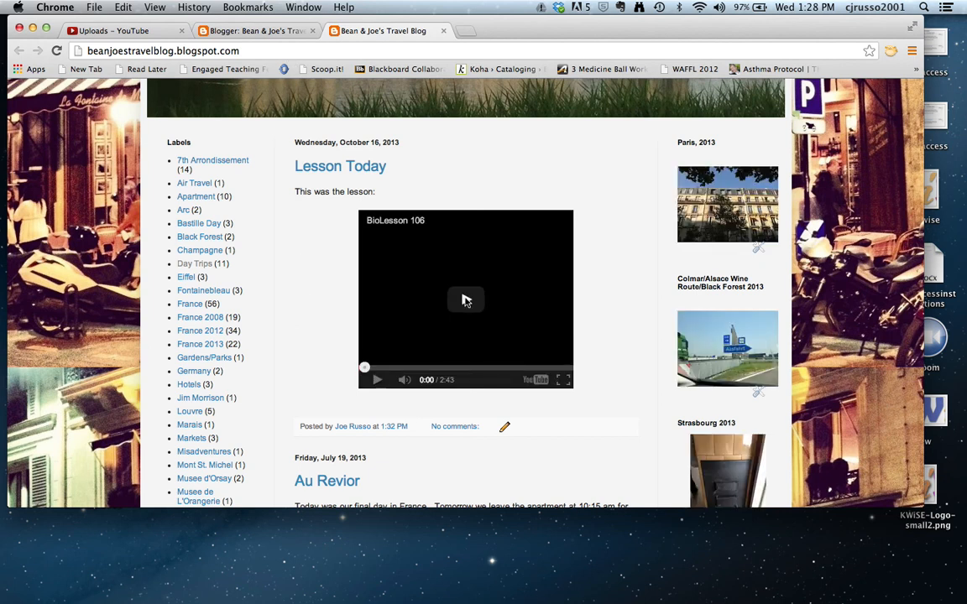
left_click(467, 300)
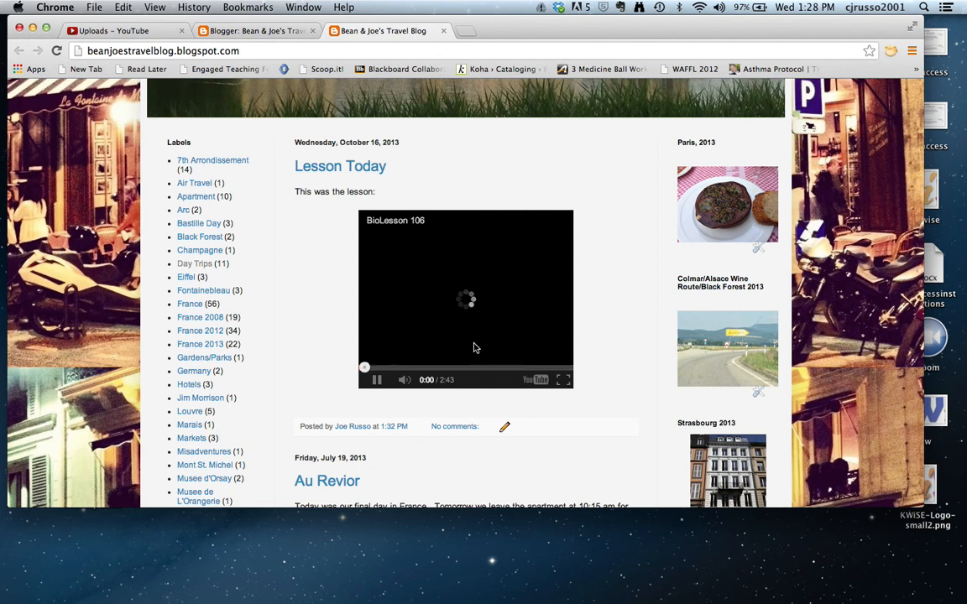
left_click(378, 382)
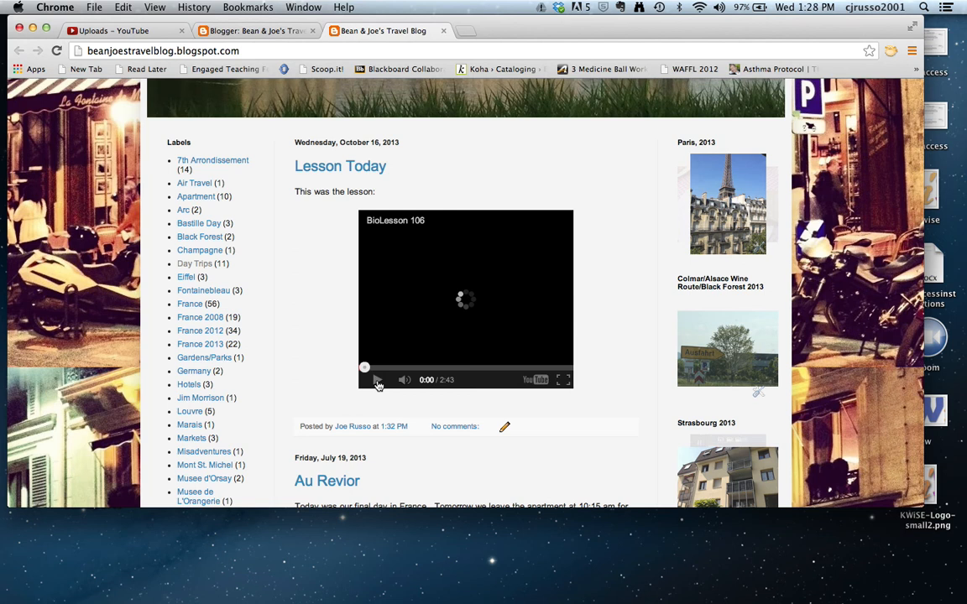
Switch to QuickTime Player and bring up its screen recording window.
key("super+Tab")
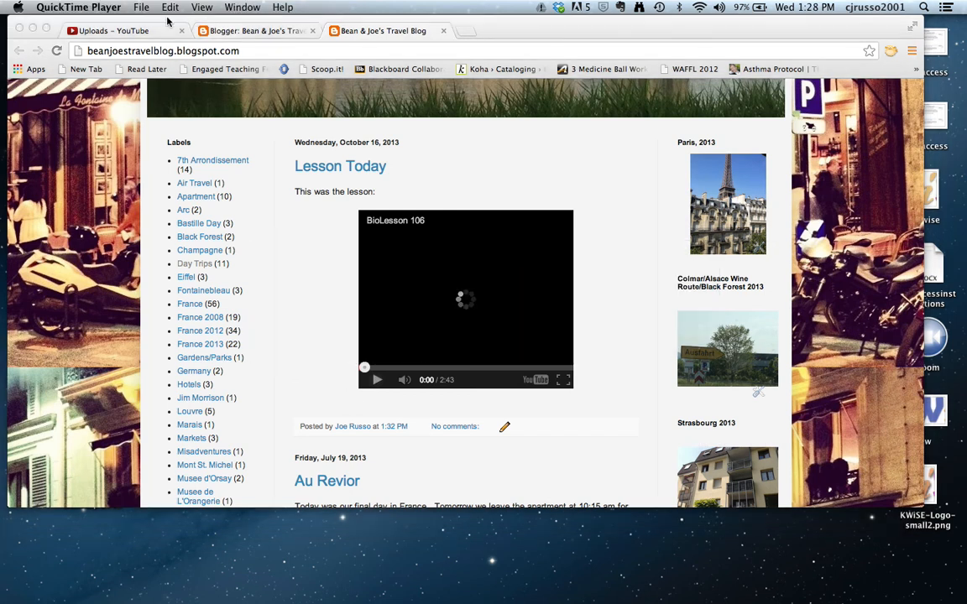
left_click(239, 8)
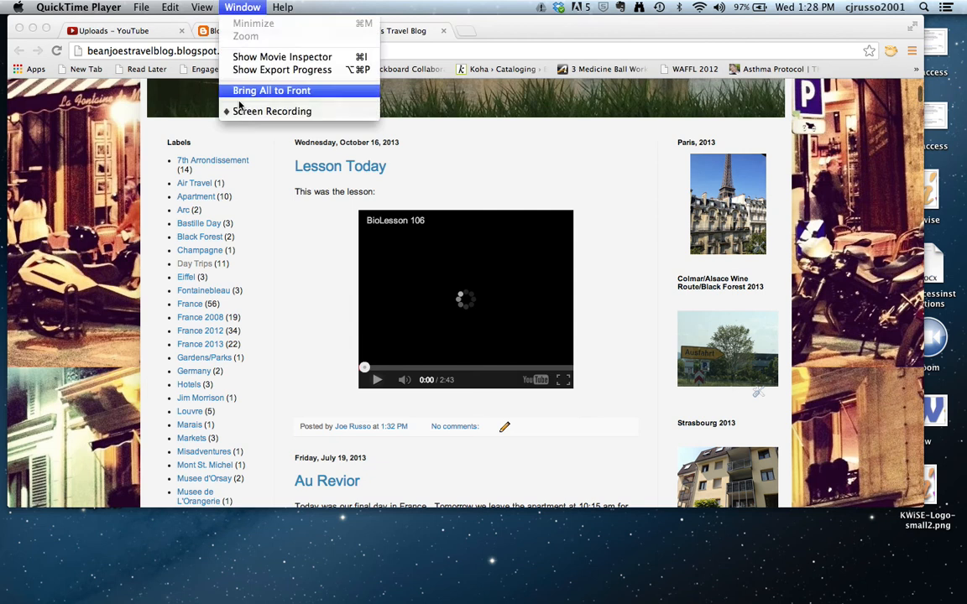
left_click(241, 112)
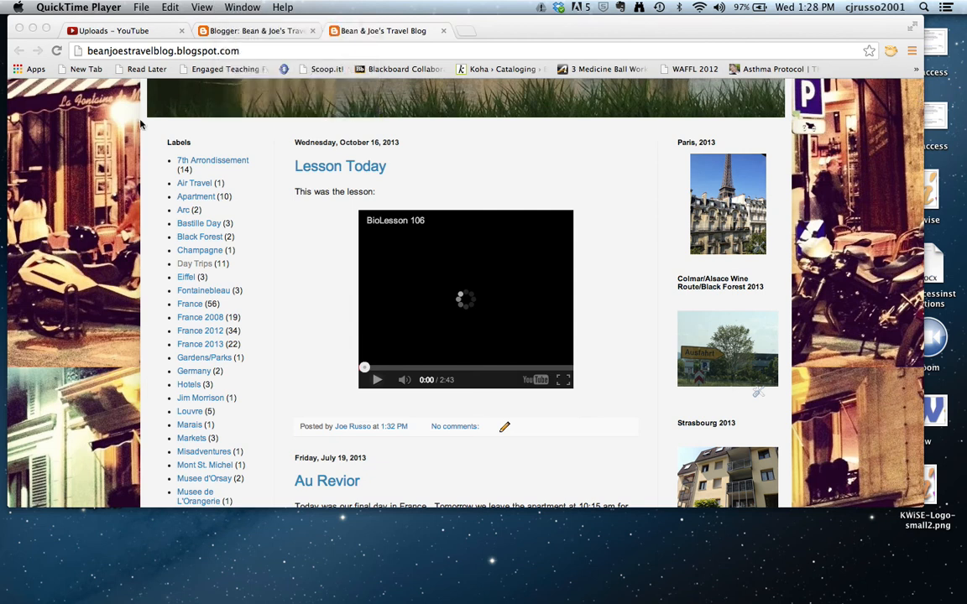